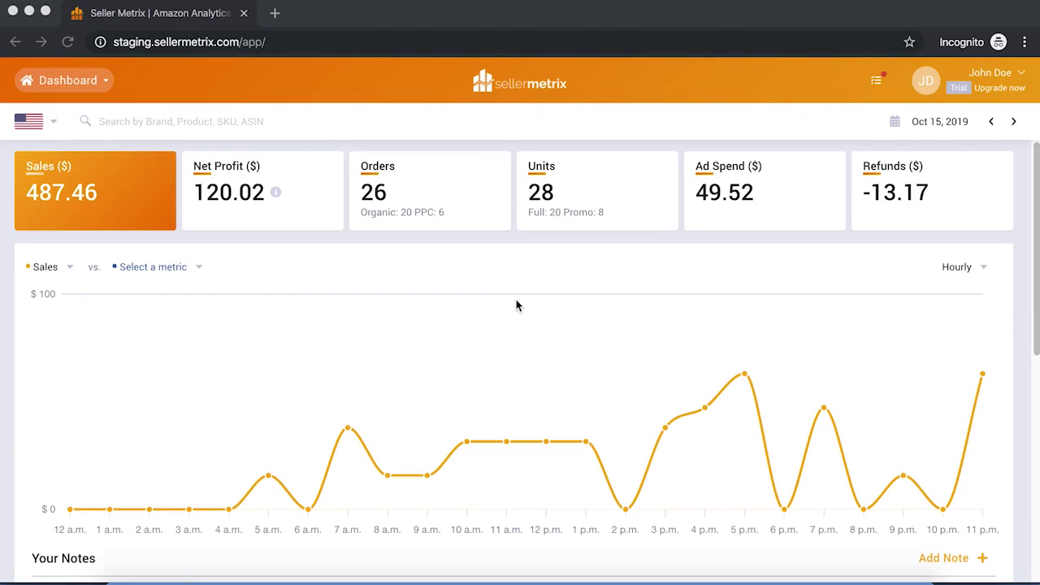
Step: Look over the dashboard from the metric cards and hourly sales chart down to the product list
click(533, 281)
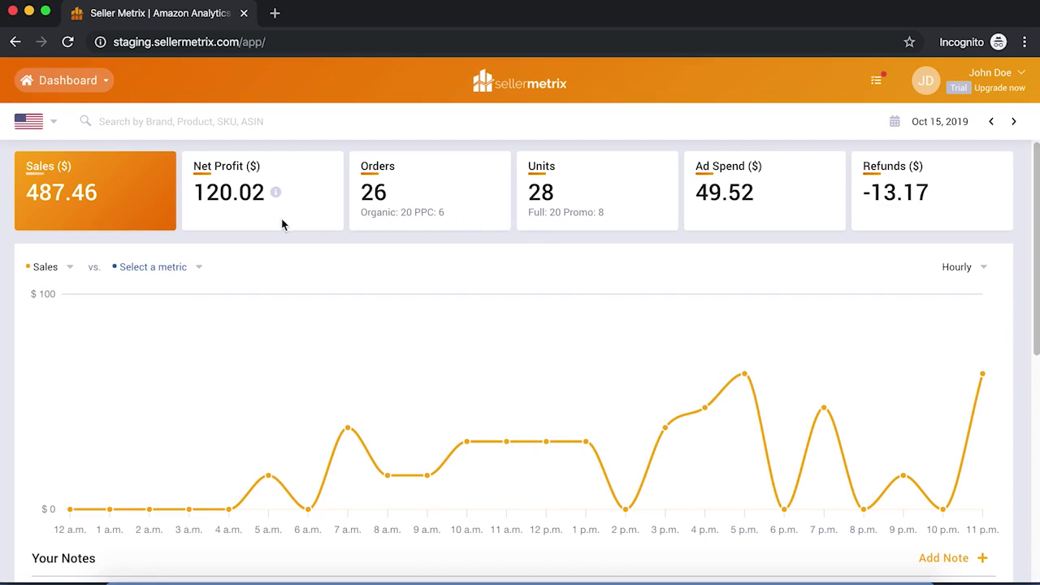
scroll(404, 250, down, 3)
scroll(405, 254, down, 5)
scroll(406, 257, up, 4)
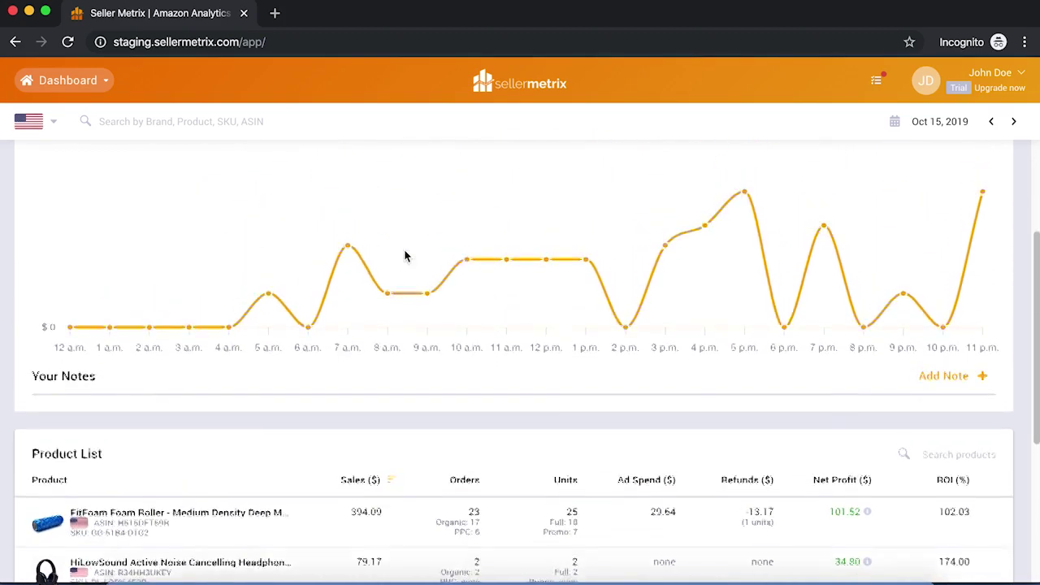
scroll(406, 257, up, 4)
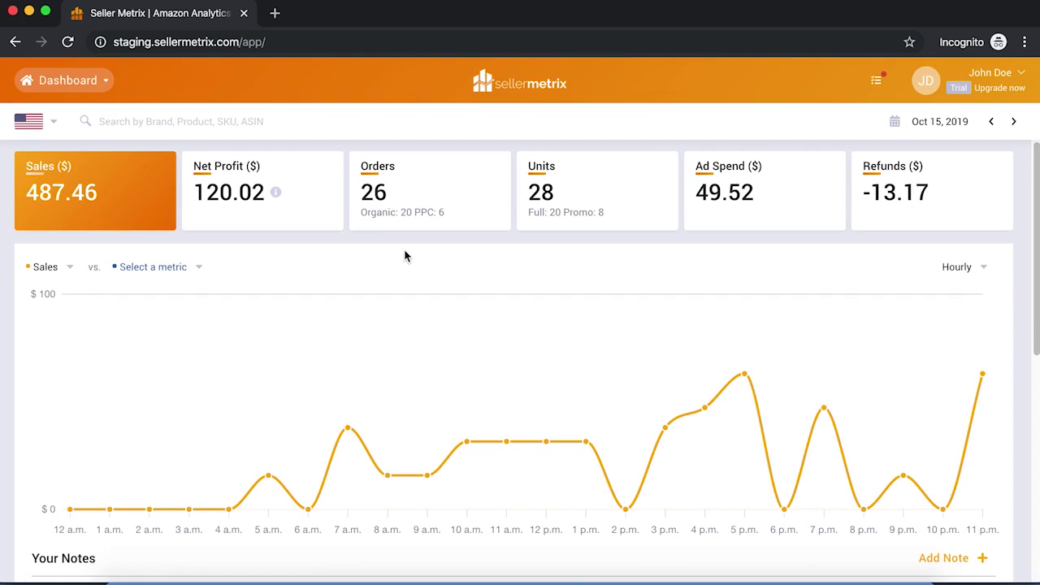
Step: Switch the marketplace to Global, return it to USA, and check the other available countries
click(30, 127)
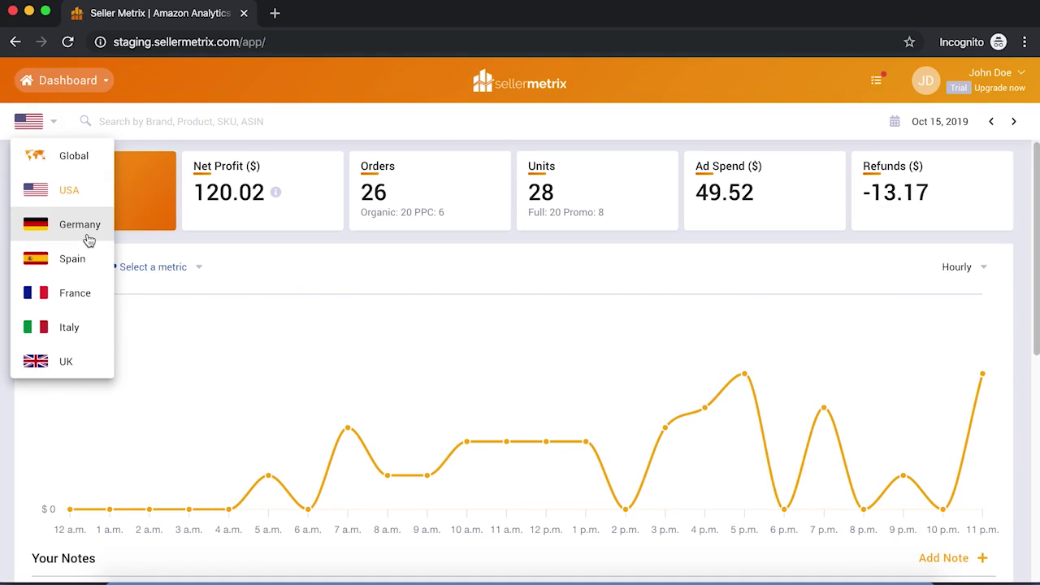
click(82, 165)
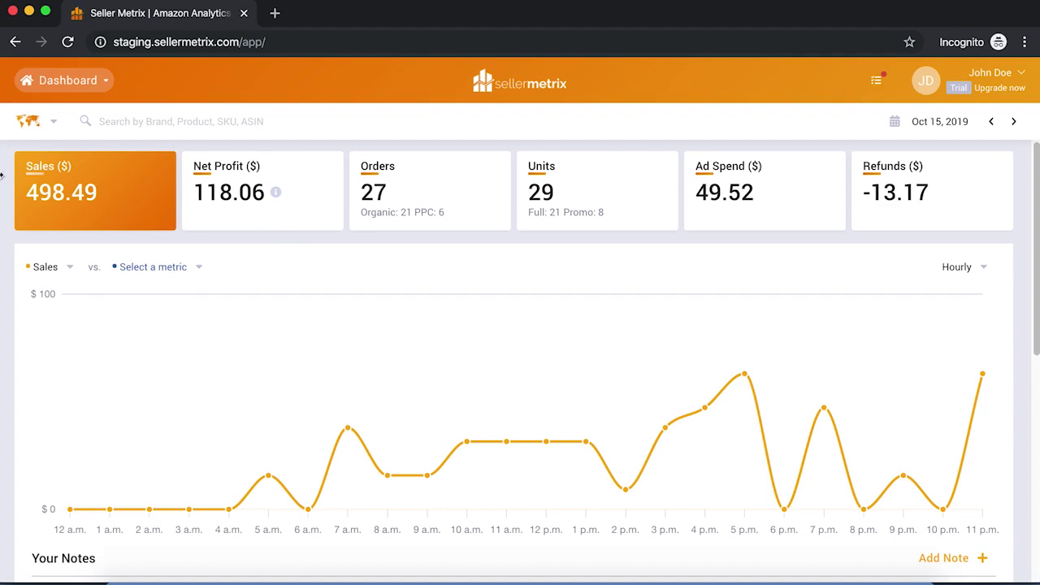
click(29, 121)
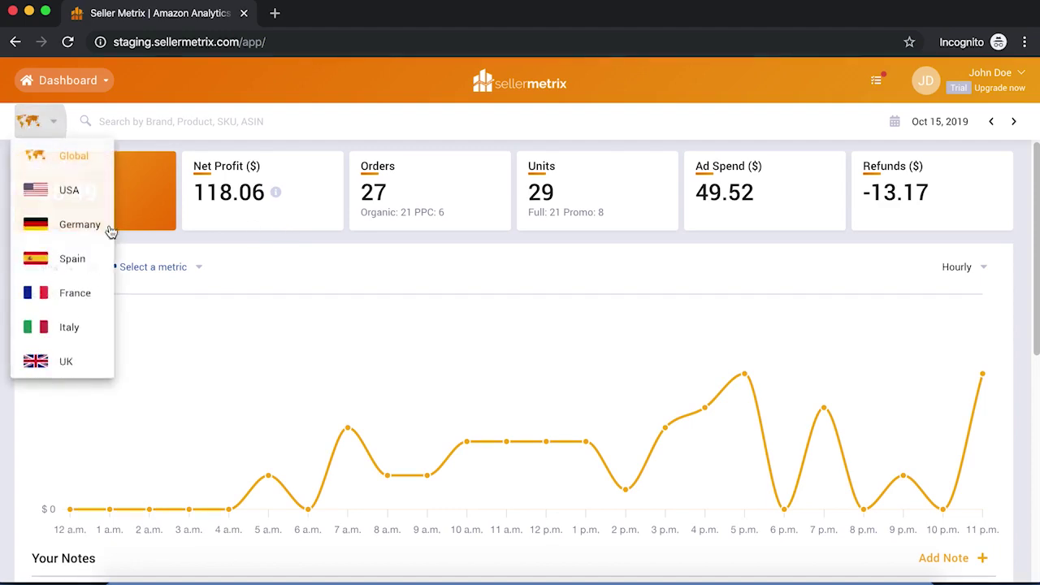
click(68, 201)
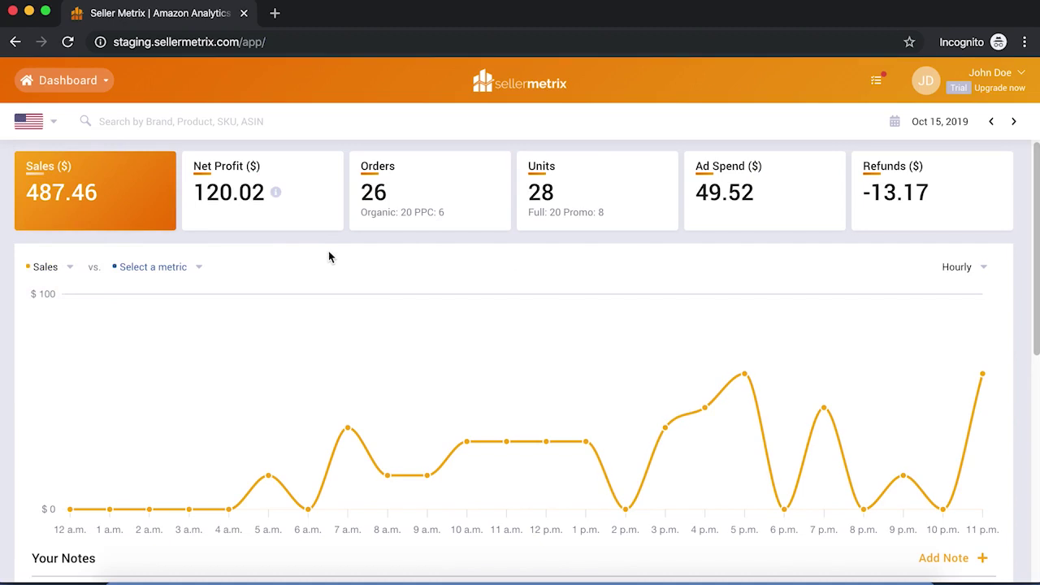
click(43, 125)
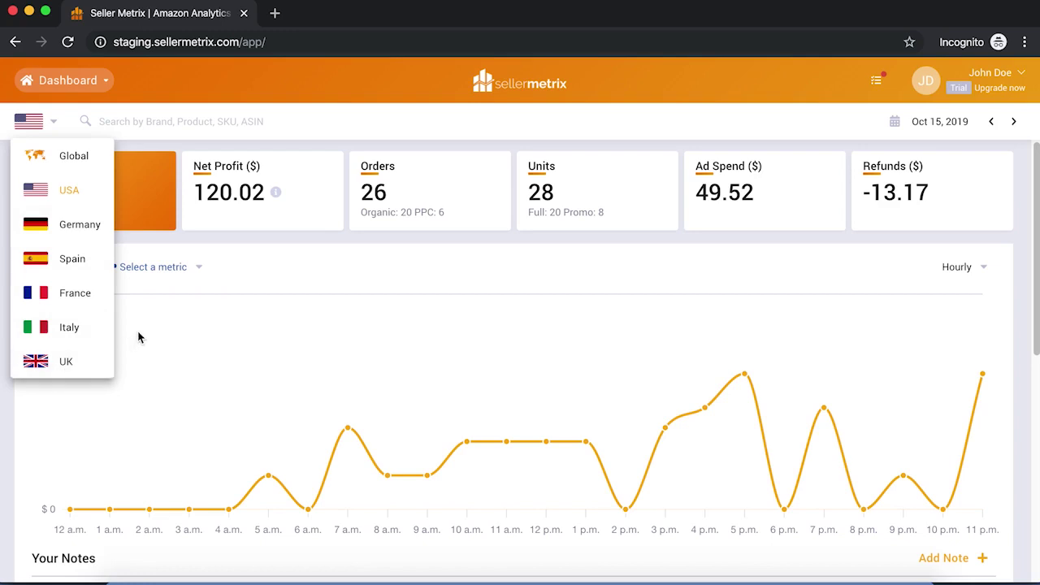
click(268, 245)
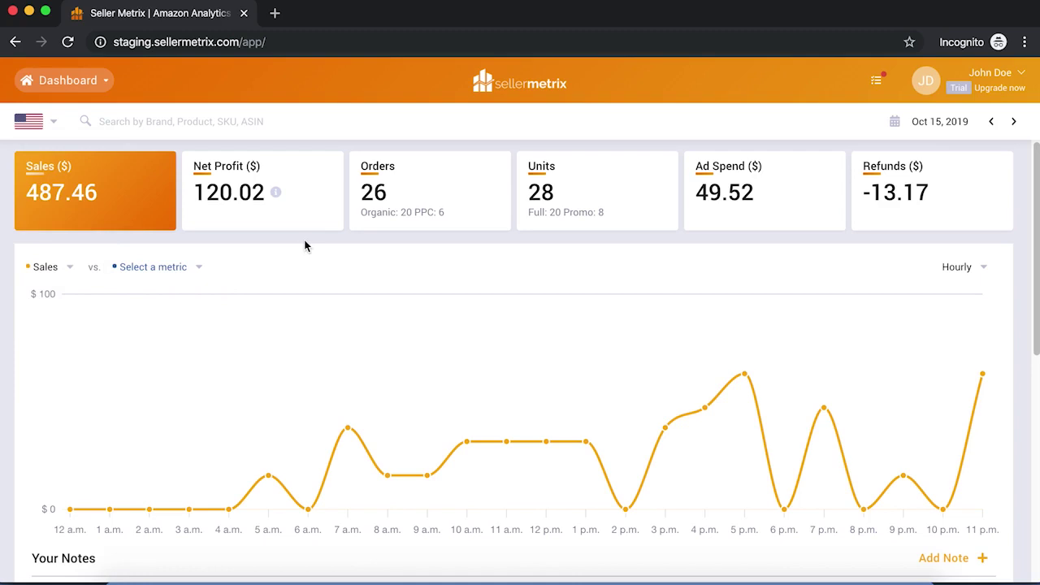
Step: Set the dashboard's date range to August 1–31, 2019
click(935, 130)
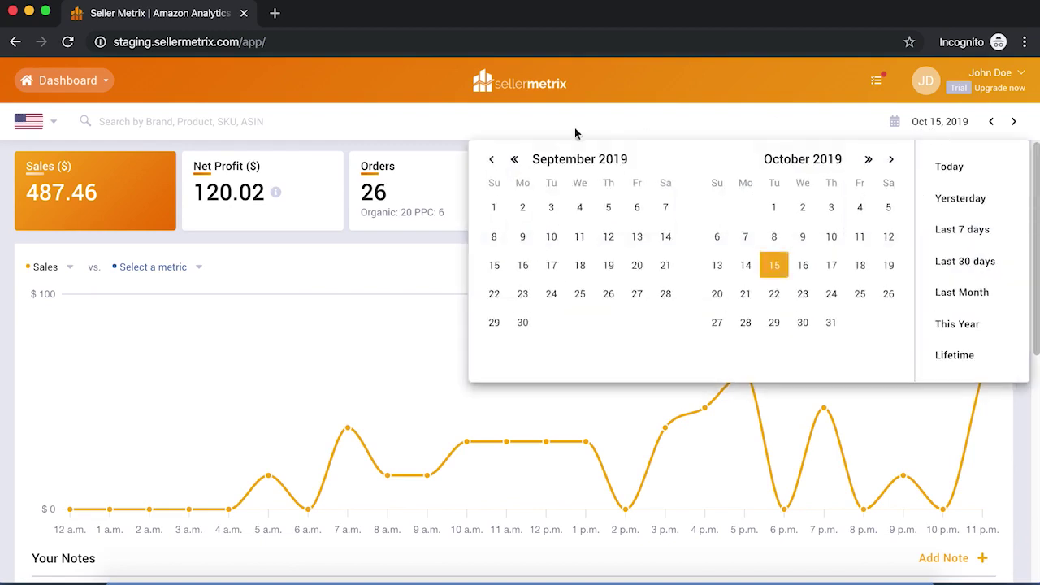
click(491, 161)
click(618, 209)
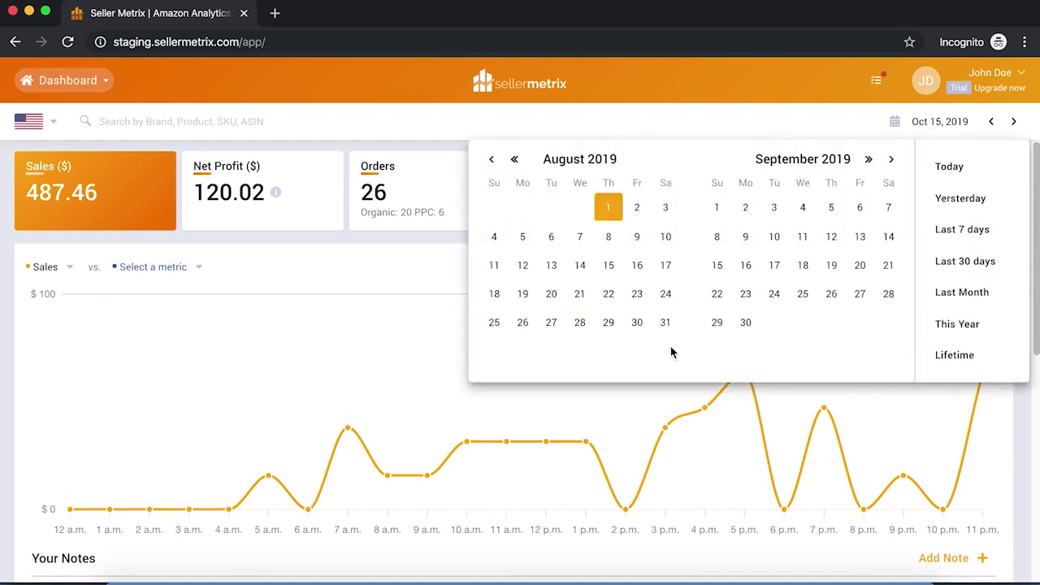
click(669, 335)
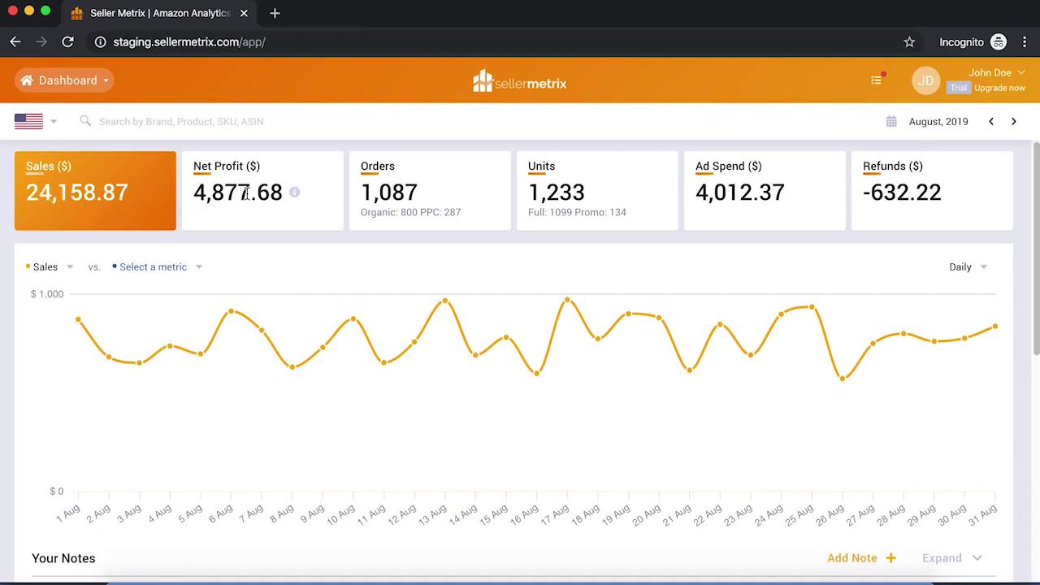
Step: Examine the net profit details, the organic and PPC order split, and the full-price and promo unit split
click(297, 197)
drag(460, 212, 419, 212)
click(457, 211)
drag(529, 212, 619, 213)
click(569, 213)
double_click(589, 214)
click(617, 213)
Step: Review the metrics available for the chart's main series and for its comparison series
mouse_move(112, 314)
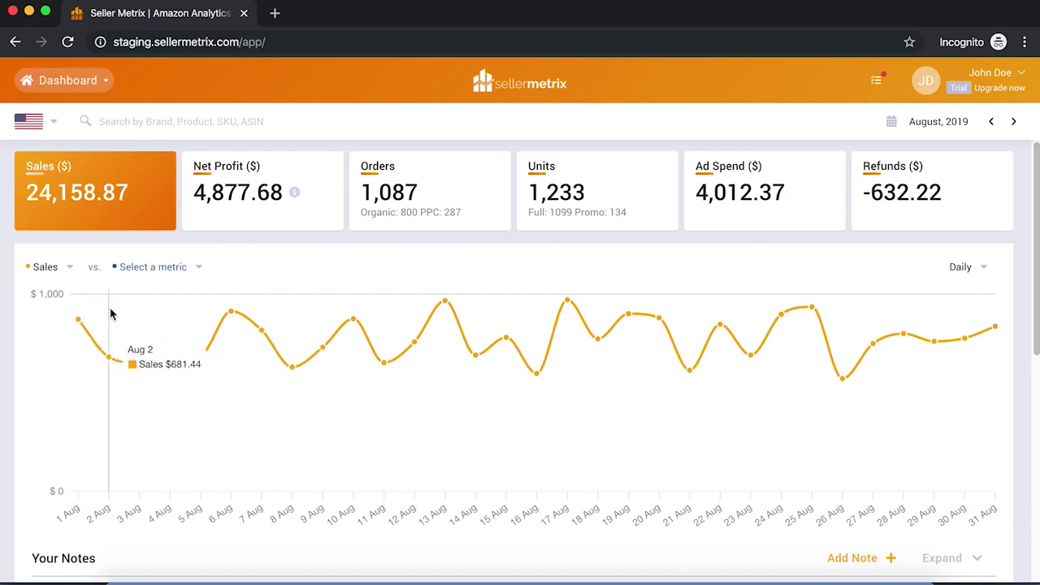
click(64, 268)
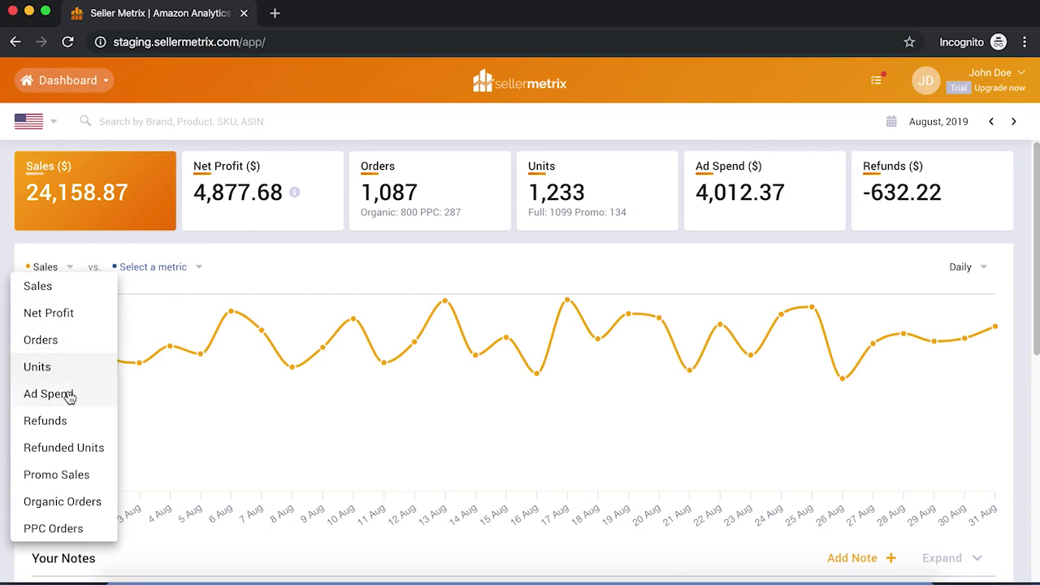
click(298, 238)
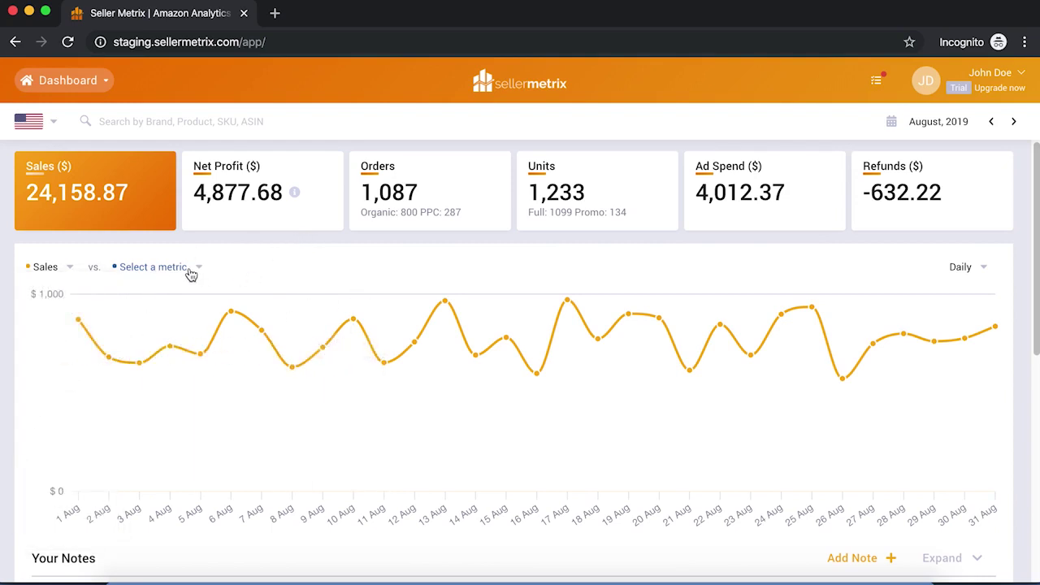
click(191, 272)
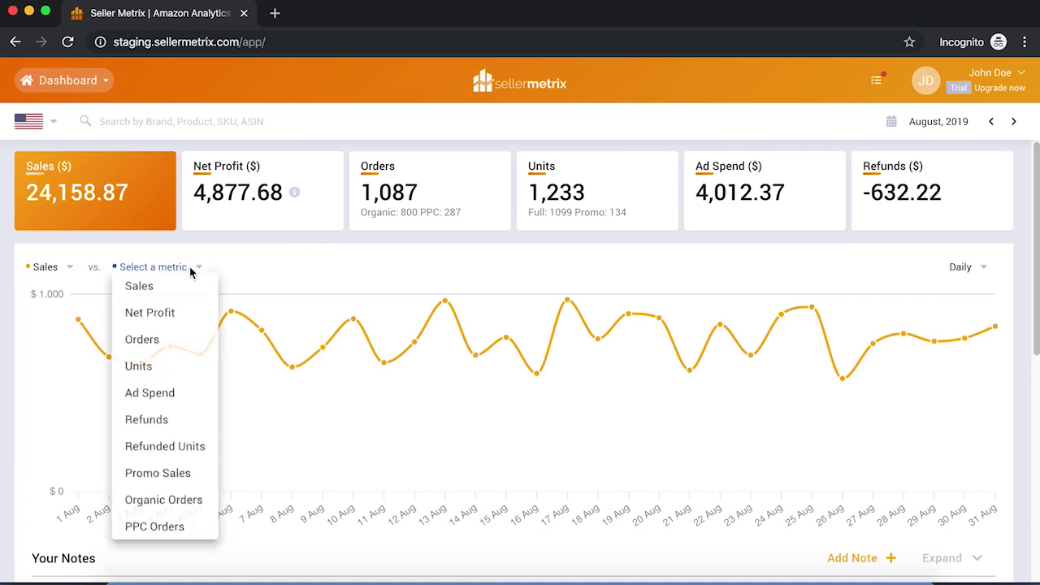
click(257, 248)
Step: Change the date range to This Year and group the sales chart by Monthly
scroll(345, 280, down, 1)
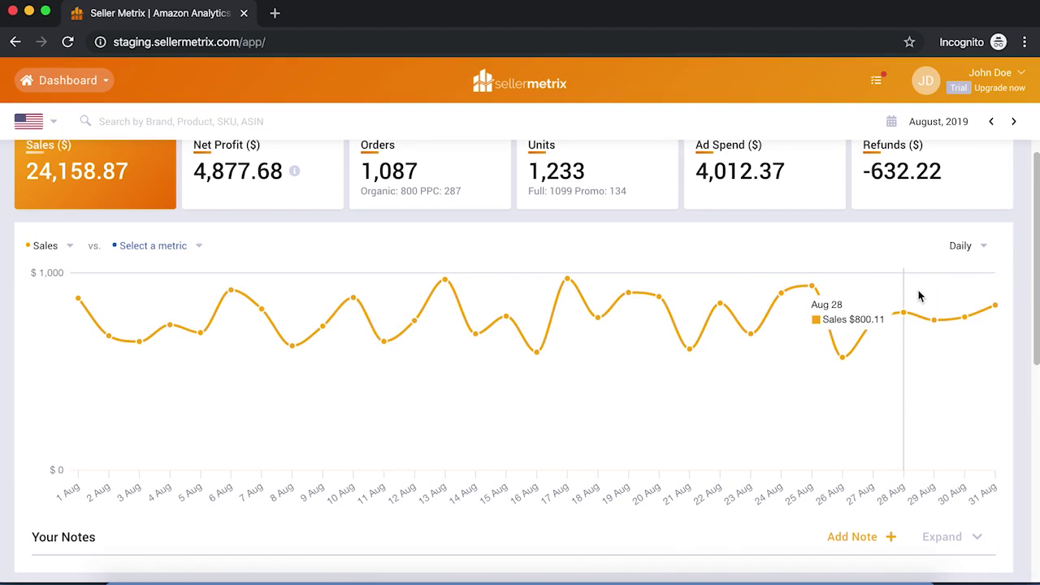
click(933, 128)
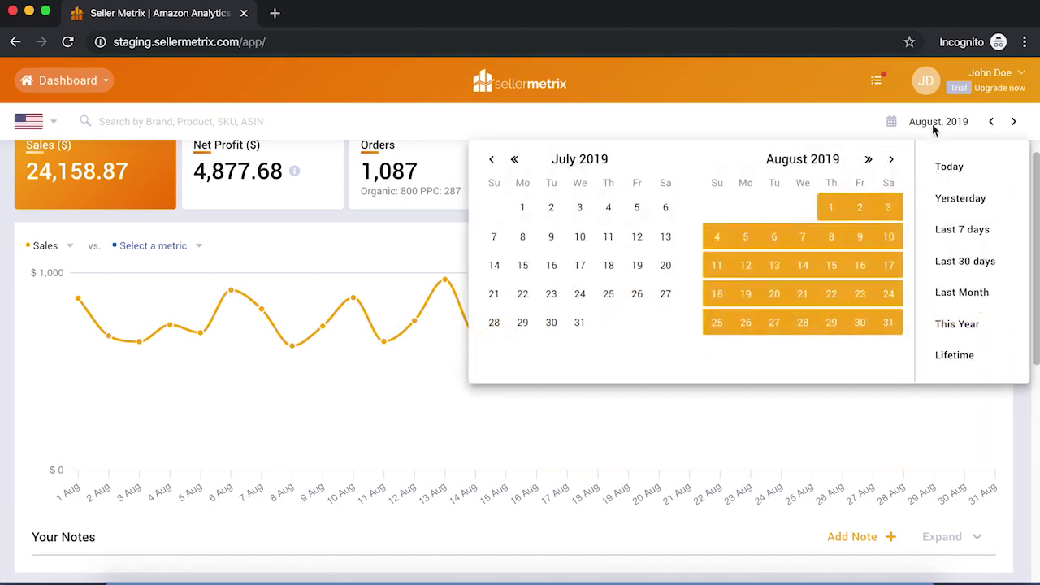
click(974, 330)
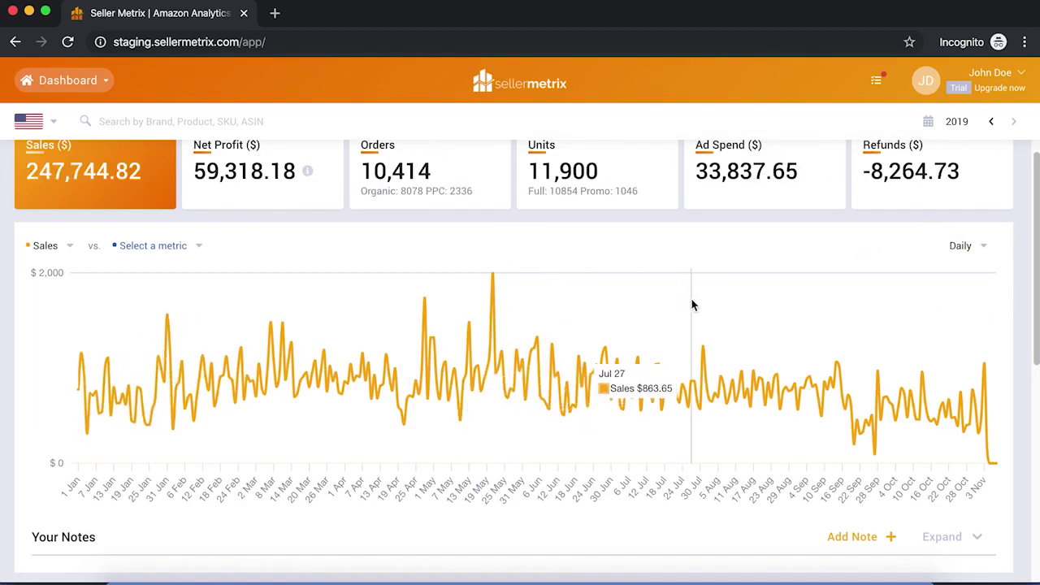
click(960, 245)
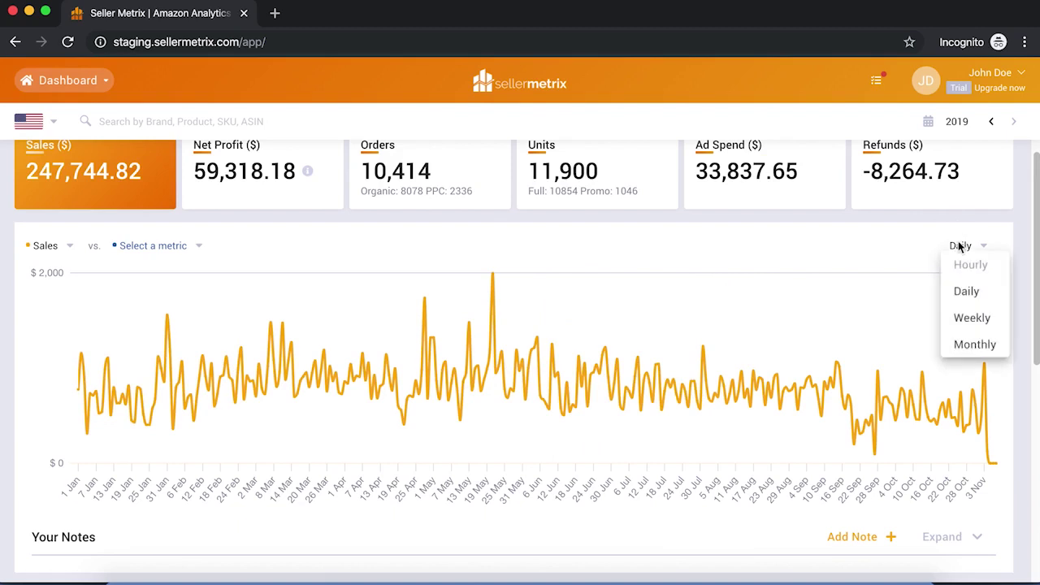
click(975, 347)
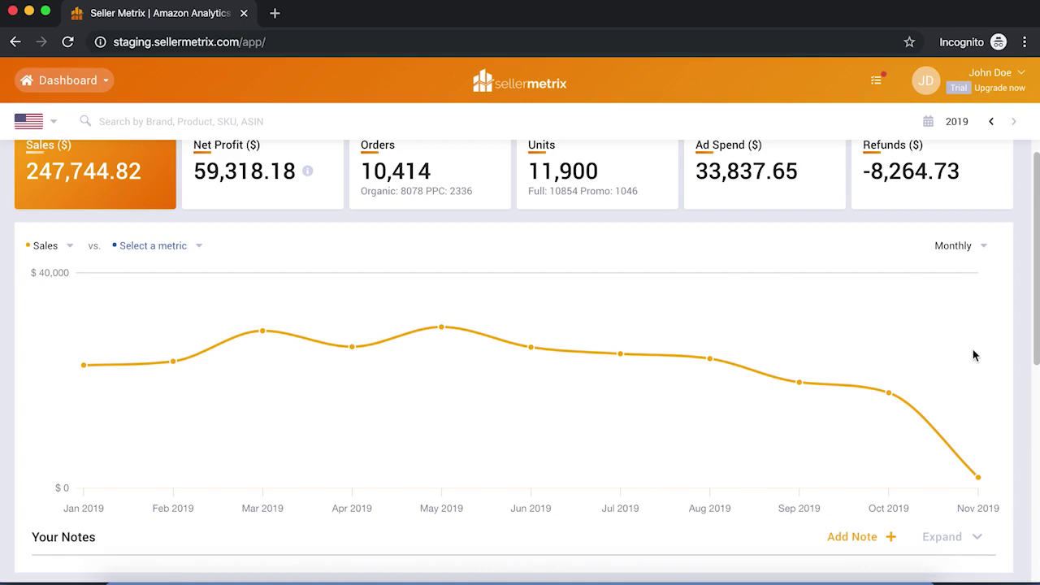
Step: Set a custom date range from January 1 to October 31, 2019 to exclude November
mouse_move(966, 396)
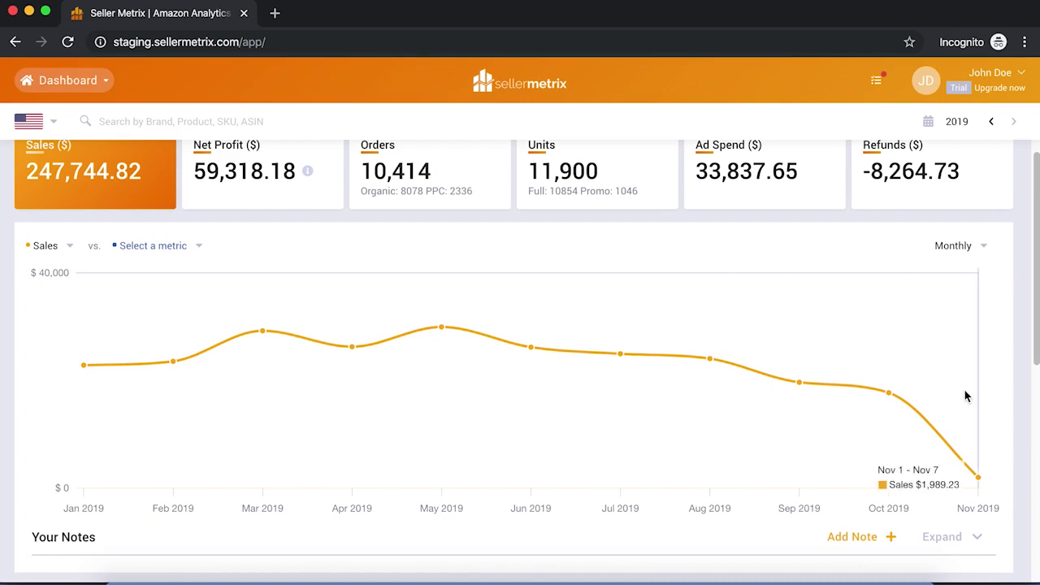
click(953, 122)
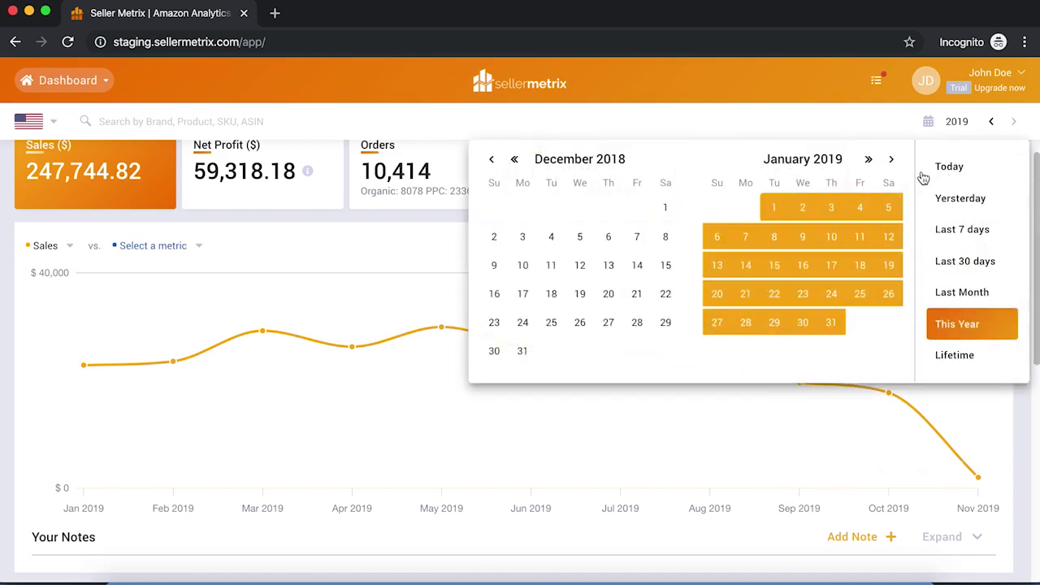
click(768, 206)
click(872, 159)
click(873, 158)
click(871, 159)
click(870, 158)
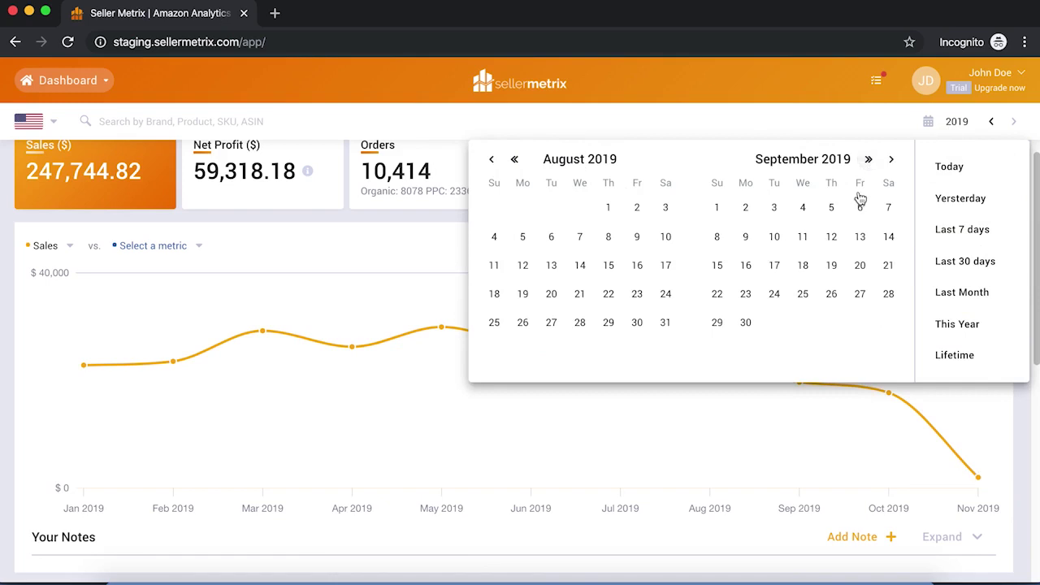
click(872, 162)
click(606, 329)
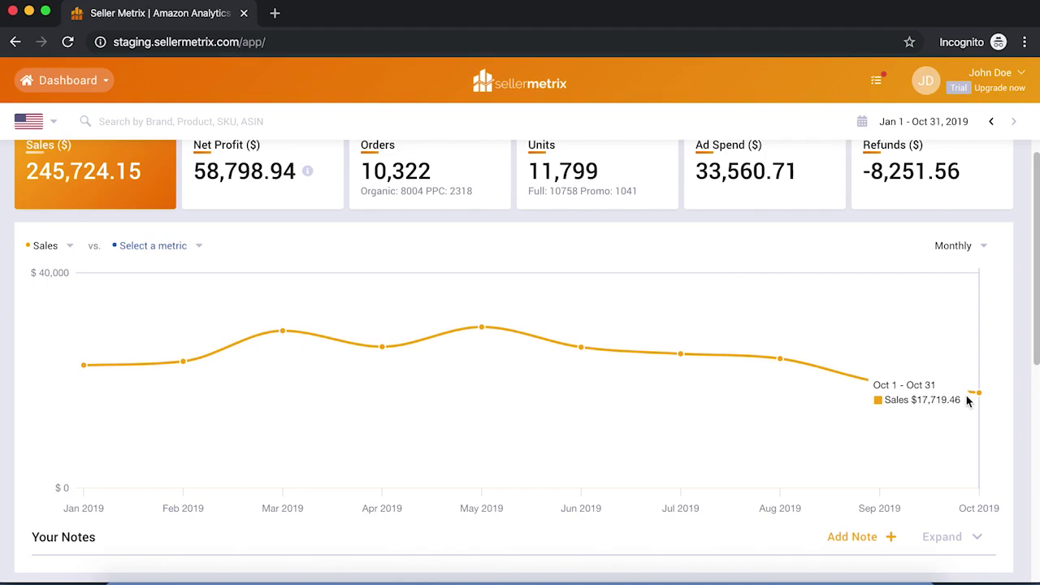
Step: Expand the notes section below the chart to review its dated product notes, and collapse it again
scroll(660, 445, down, 3)
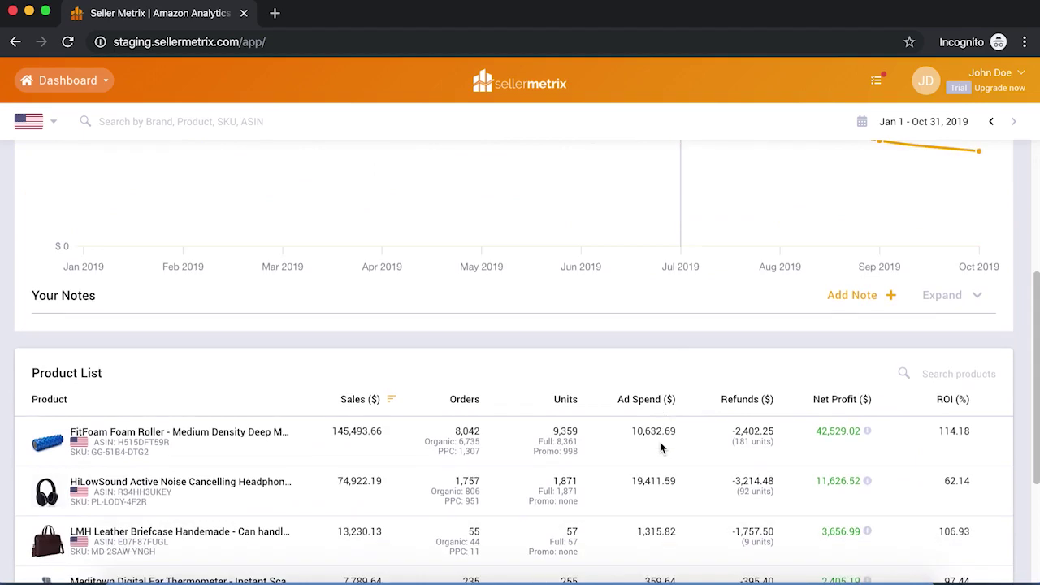
scroll(660, 442, down, 1)
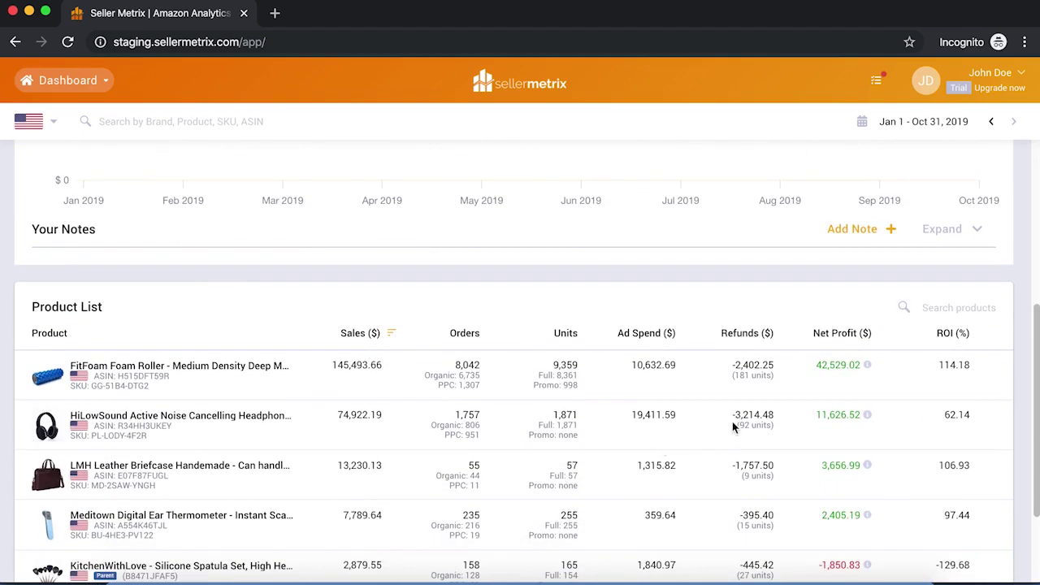
scroll(923, 280, up, 1)
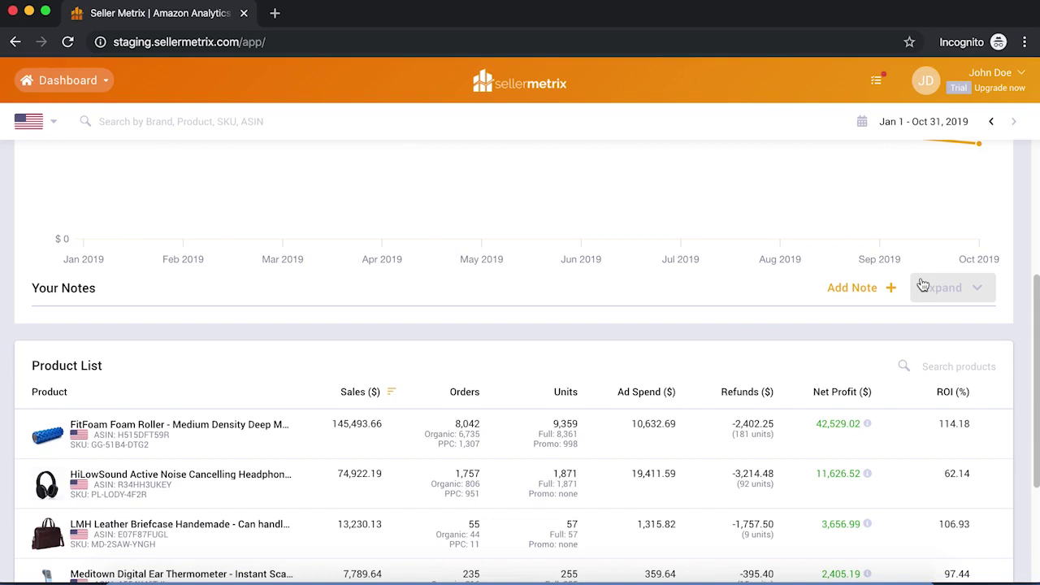
click(966, 289)
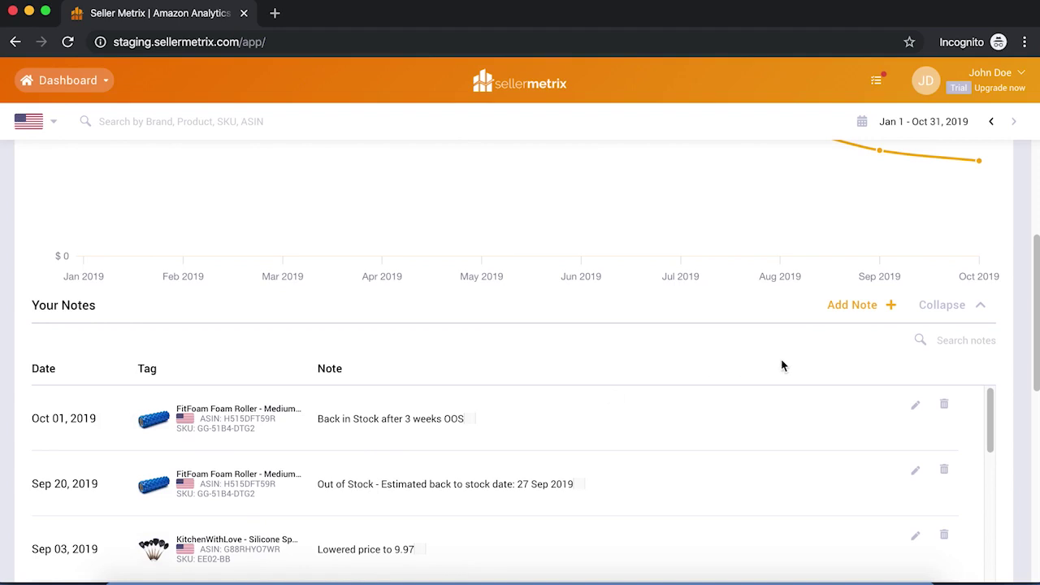
click(965, 309)
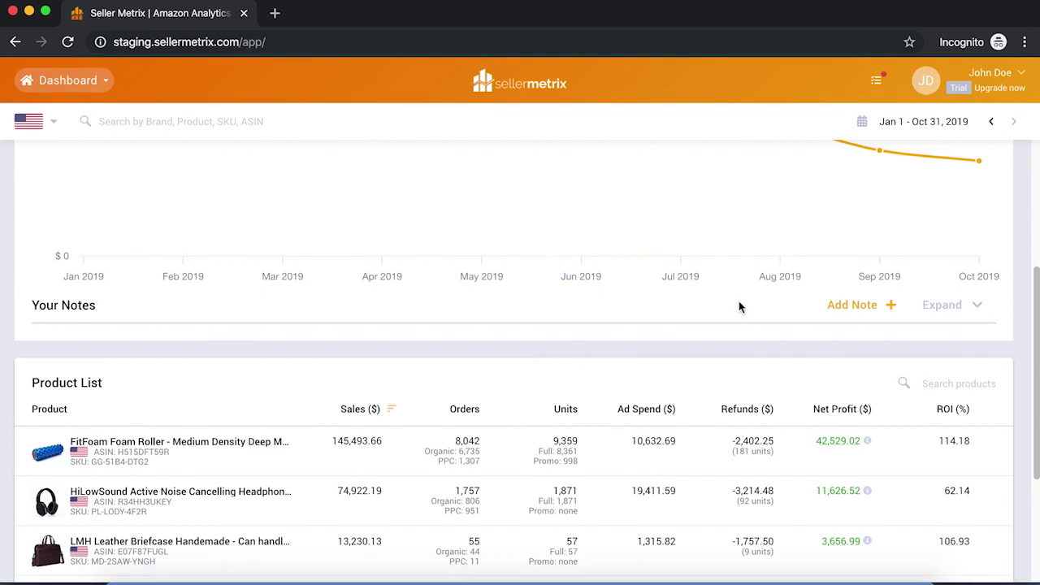
click(945, 305)
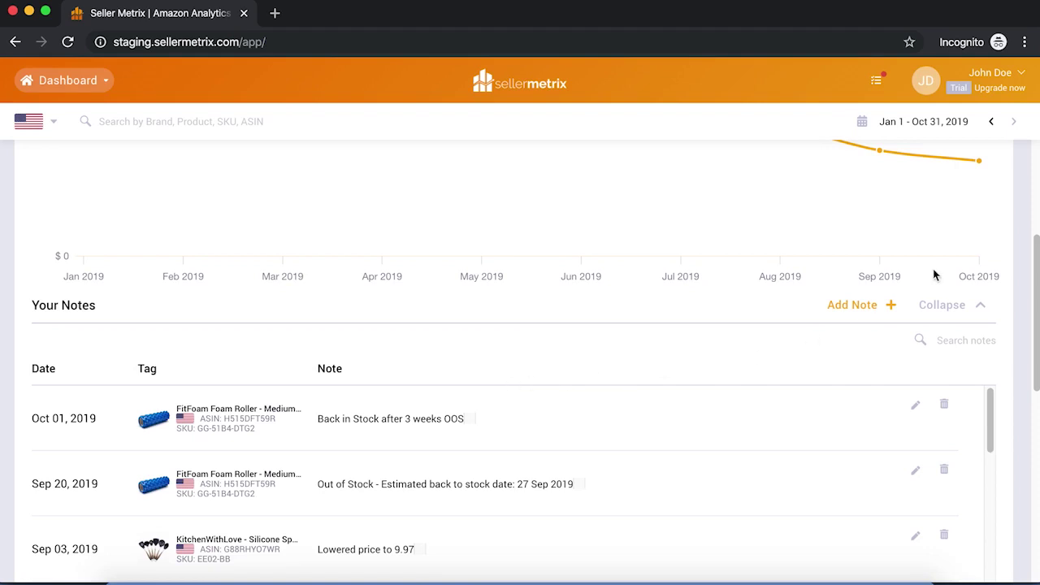
click(974, 305)
Step: Examine the product list's sales, ad spend, net profit, ROI and inventory columns for each product
scroll(629, 285, down, 3)
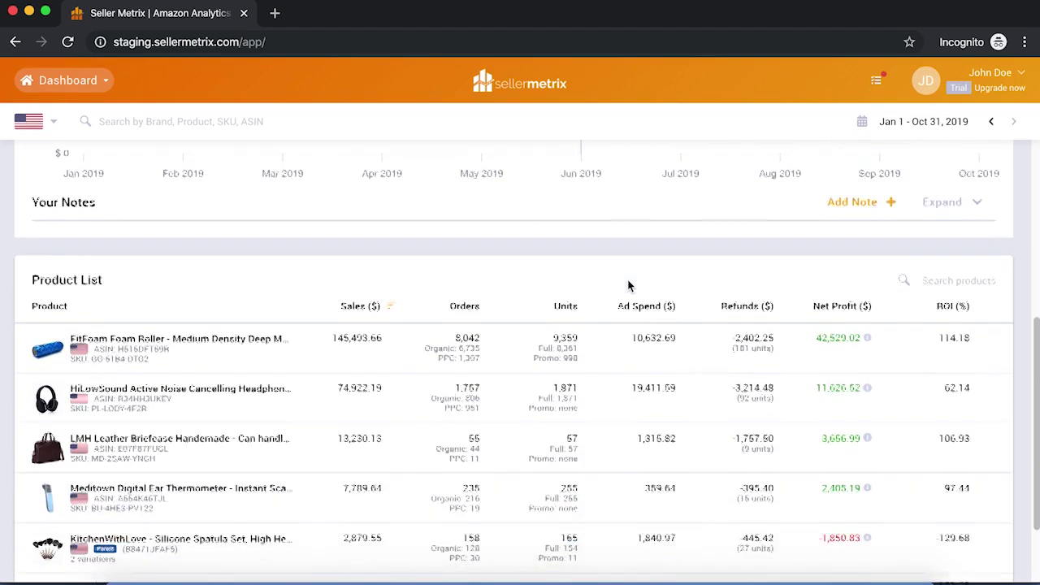
scroll(574, 311, down, 1)
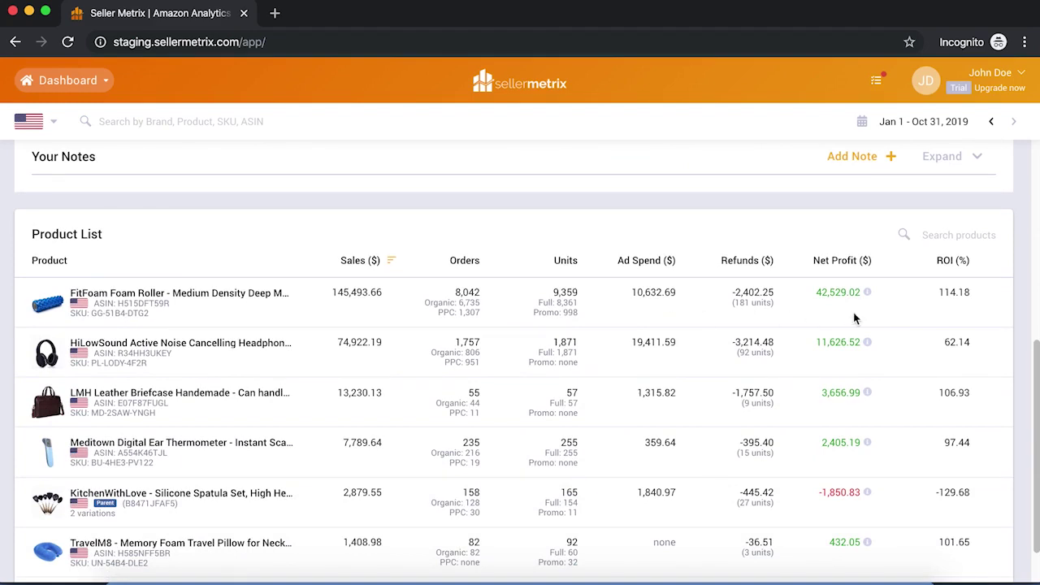
scroll(853, 312, right, 3)
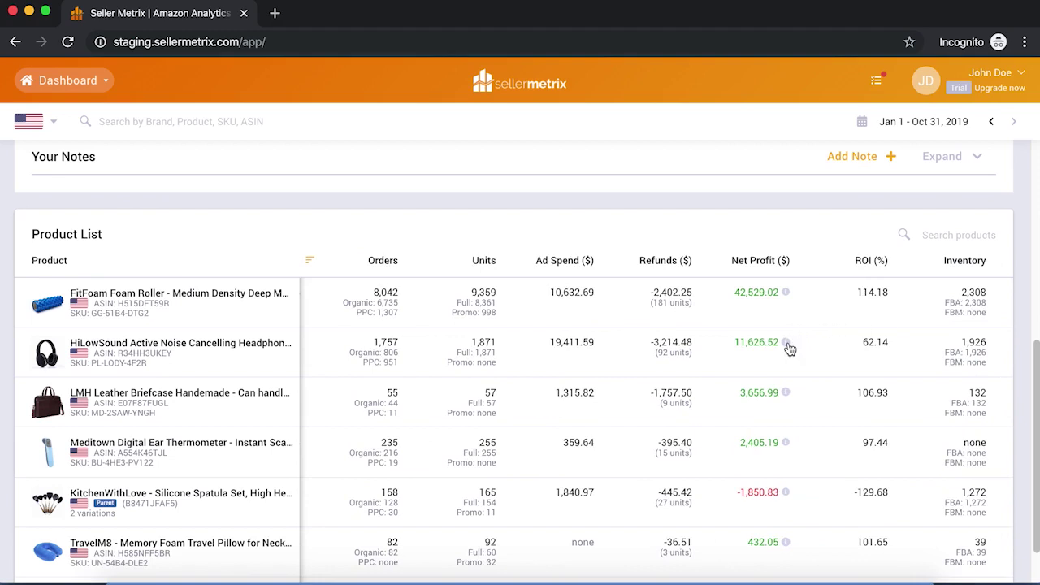
mouse_move(787, 344)
scroll(673, 421, left, 2)
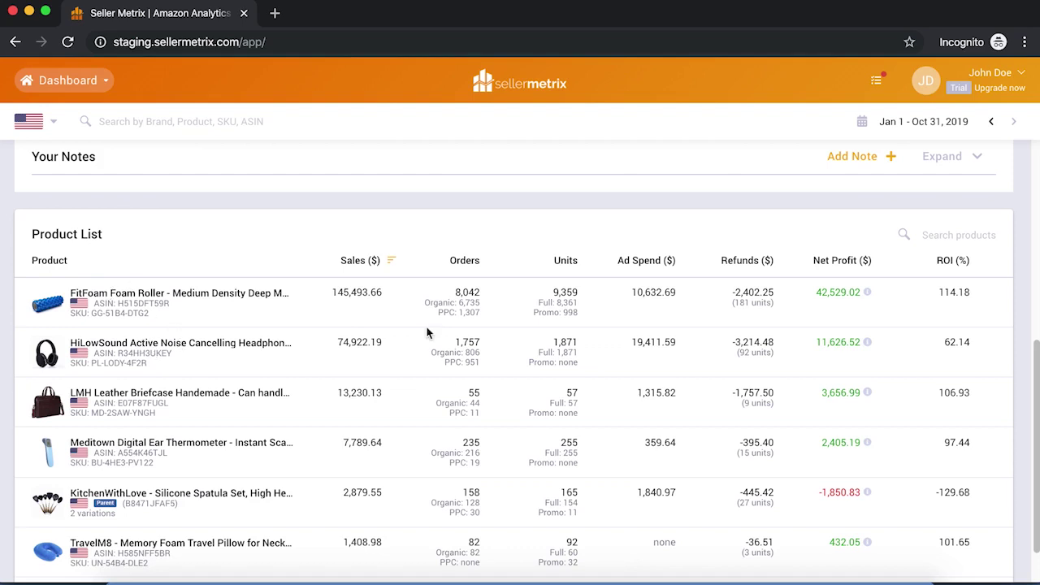
Step: Review the overall summary metrics and monthly sales chart against the product list for January to October 2019
scroll(427, 327, up, 5)
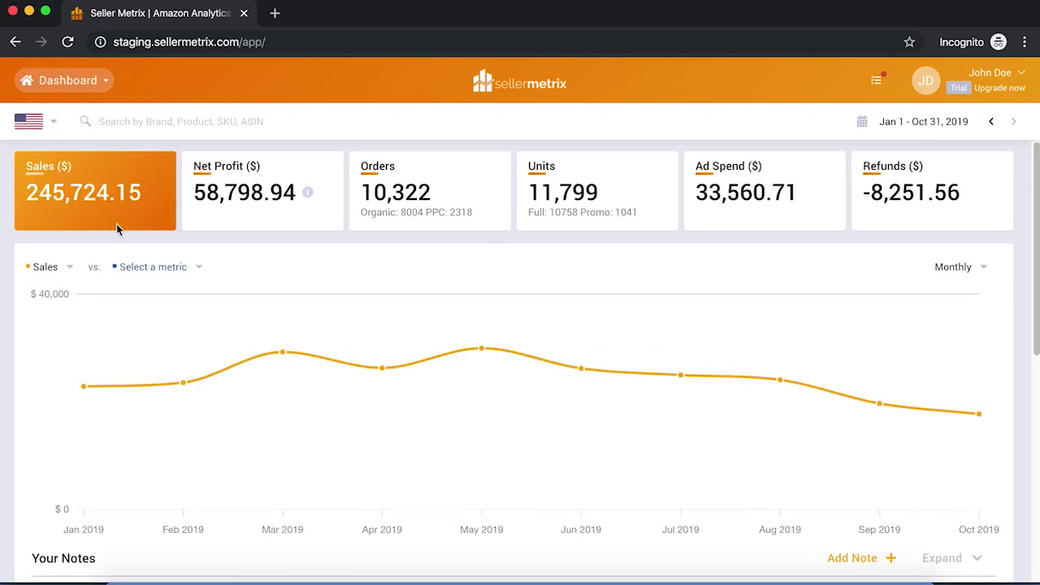
mouse_move(396, 357)
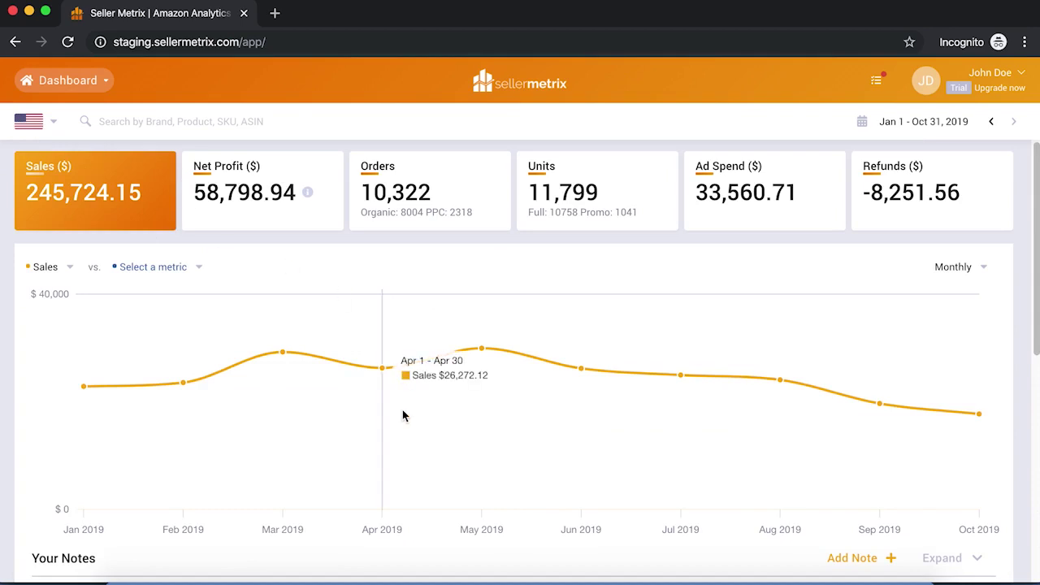
scroll(402, 409, down, 4)
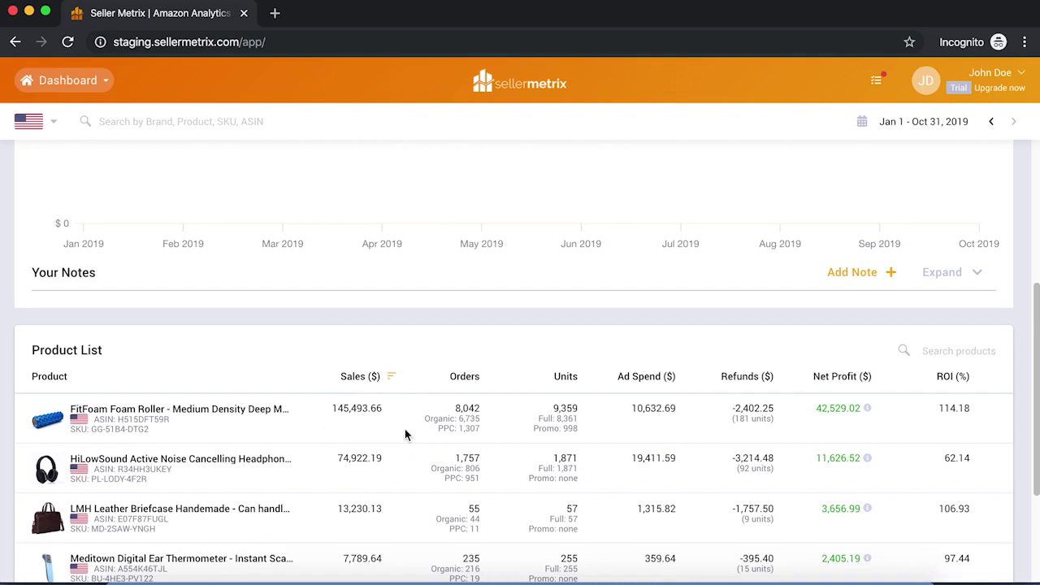
scroll(405, 435, up, 1)
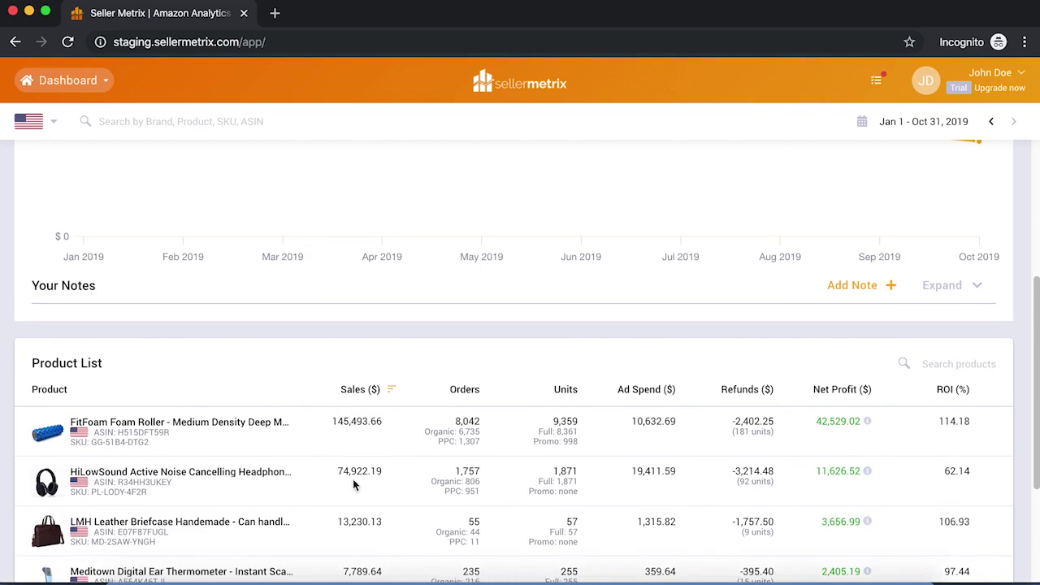
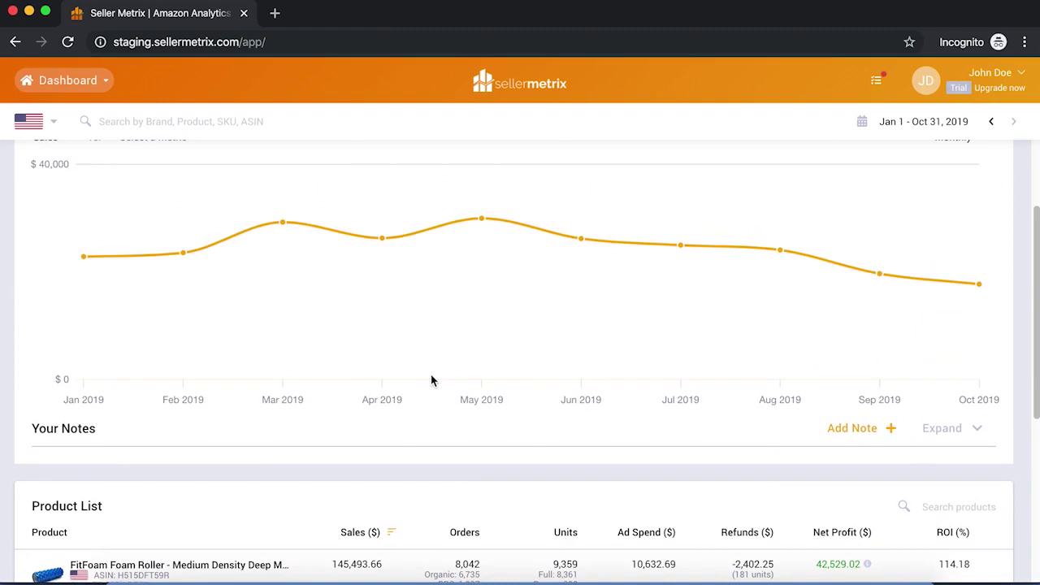
scroll(431, 381, up, 3)
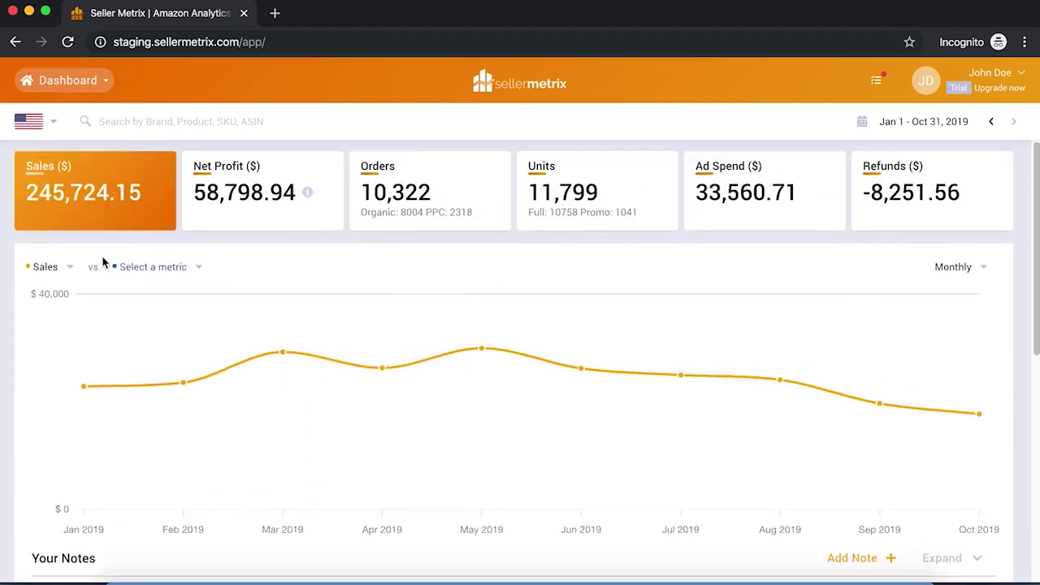
Step: Search for "foam" and filter the dashboard to only the FitFoam Foam Roller product
click(163, 121)
text(foam)
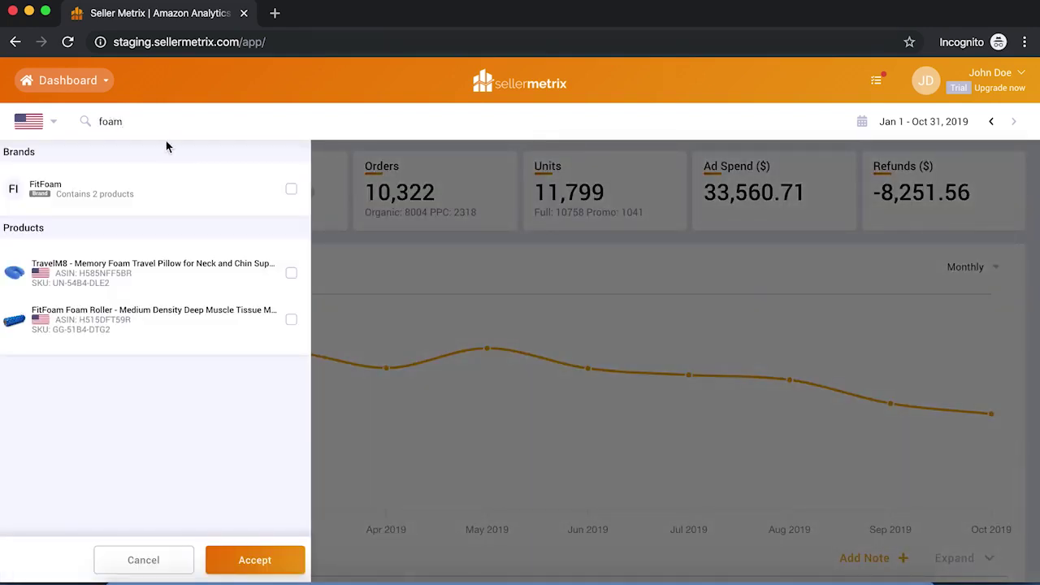
click(90, 319)
click(102, 281)
click(139, 187)
click(124, 192)
click(120, 265)
click(254, 560)
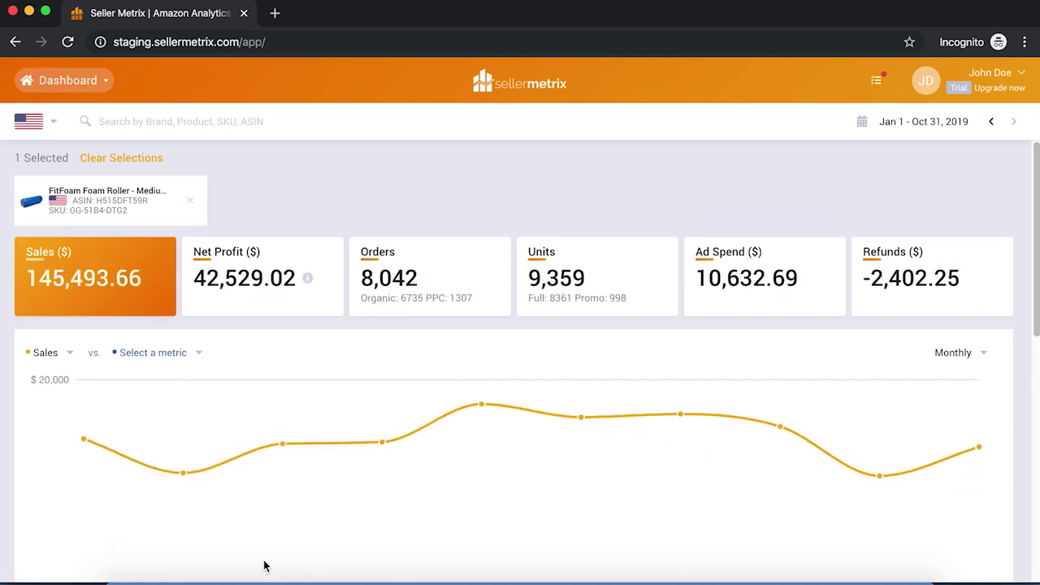
Step: Compare the foam roller's monthly sales curve with its dated notes, expanding the notes section and collapsing it again
scroll(528, 486, down, 2)
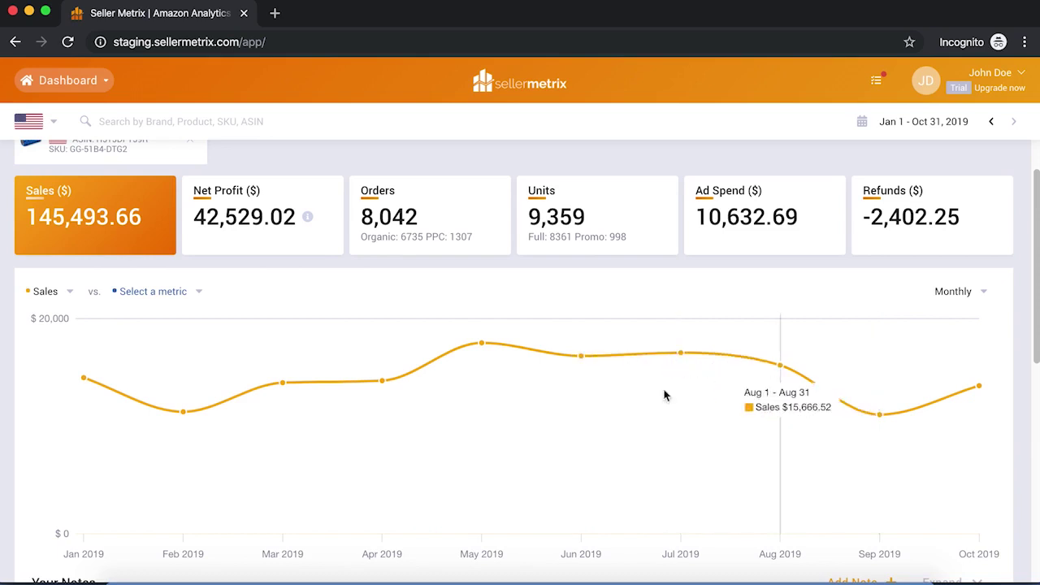
scroll(865, 415, up, 1)
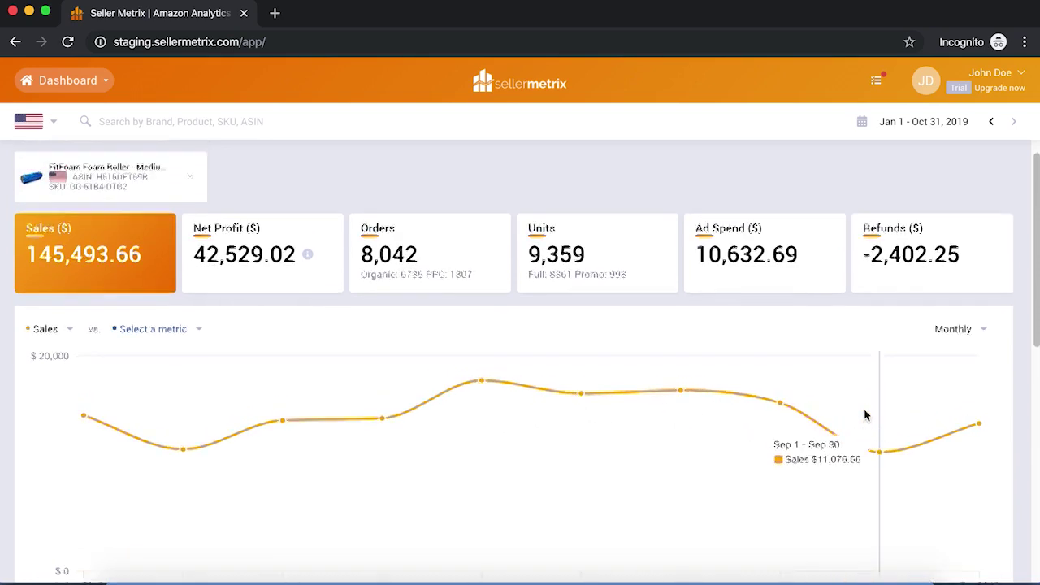
scroll(864, 415, down, 5)
click(953, 376)
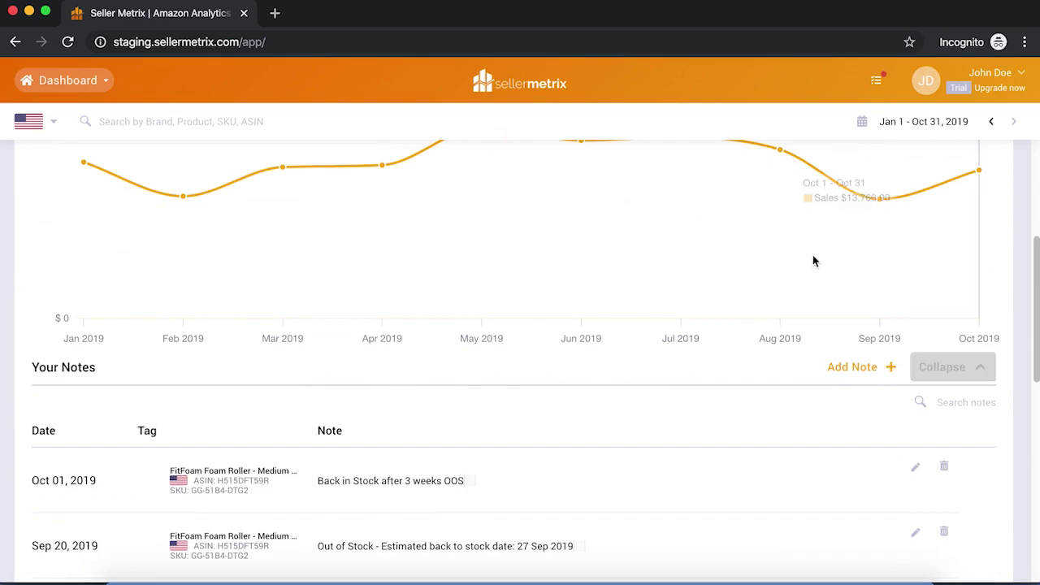
scroll(748, 300, down, 1)
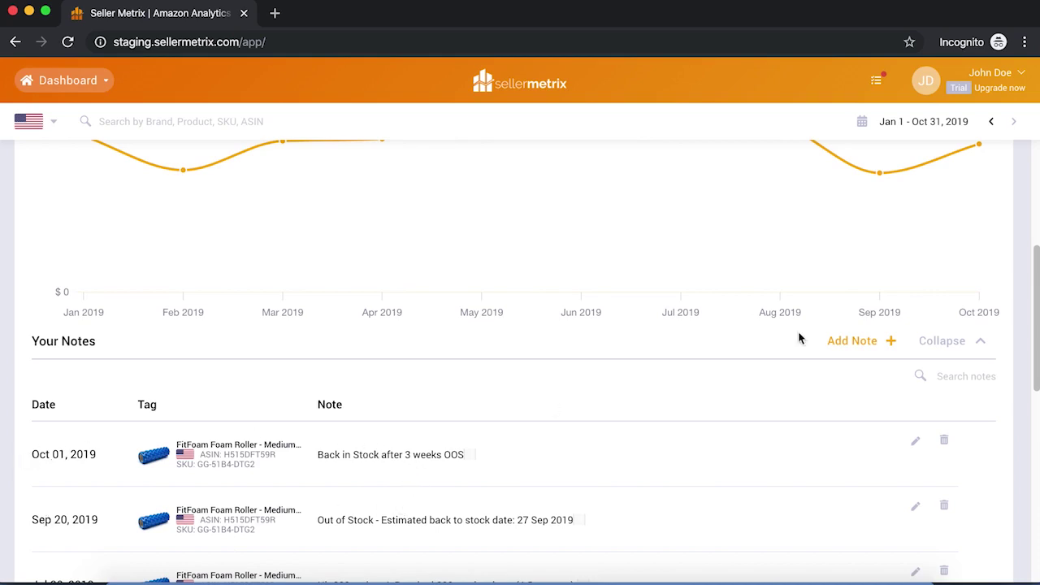
scroll(799, 335, up, 4)
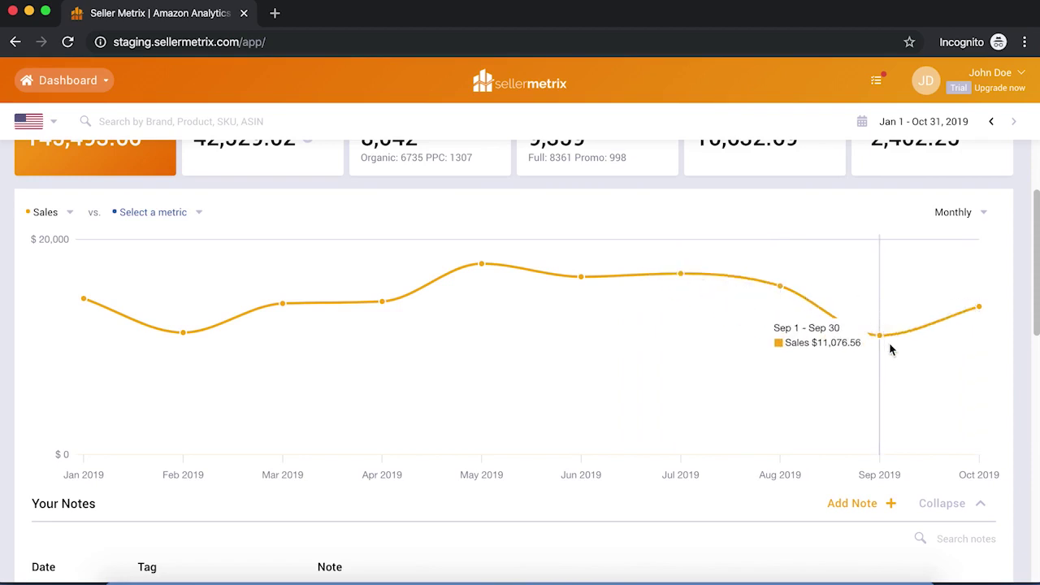
scroll(935, 394, down, 2)
click(978, 439)
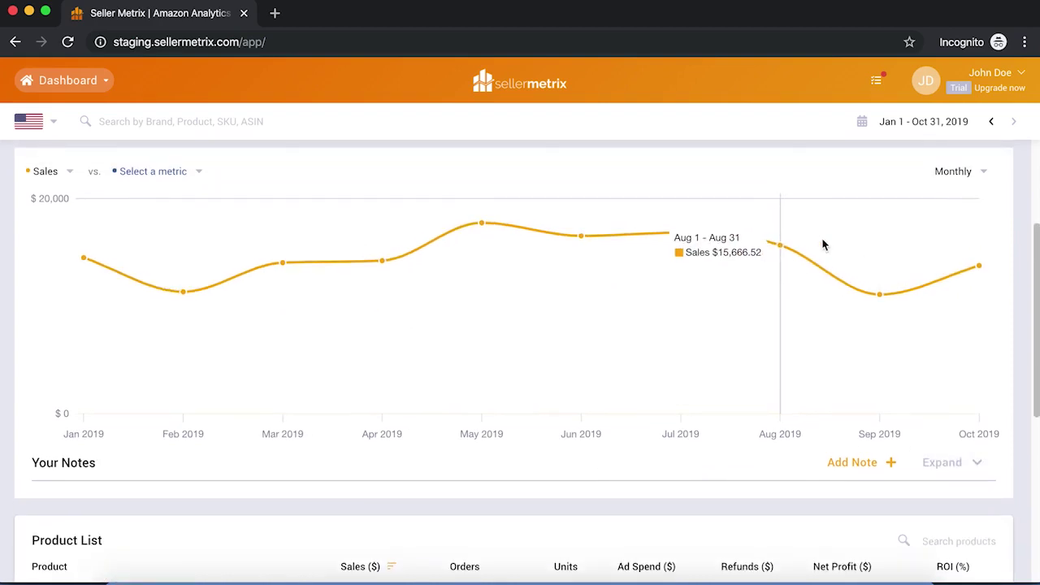
Step: Clear the foam roller selection and filter the dashboard to the HiLowSound headphones by searching for "head"
scroll(823, 245, up, 2)
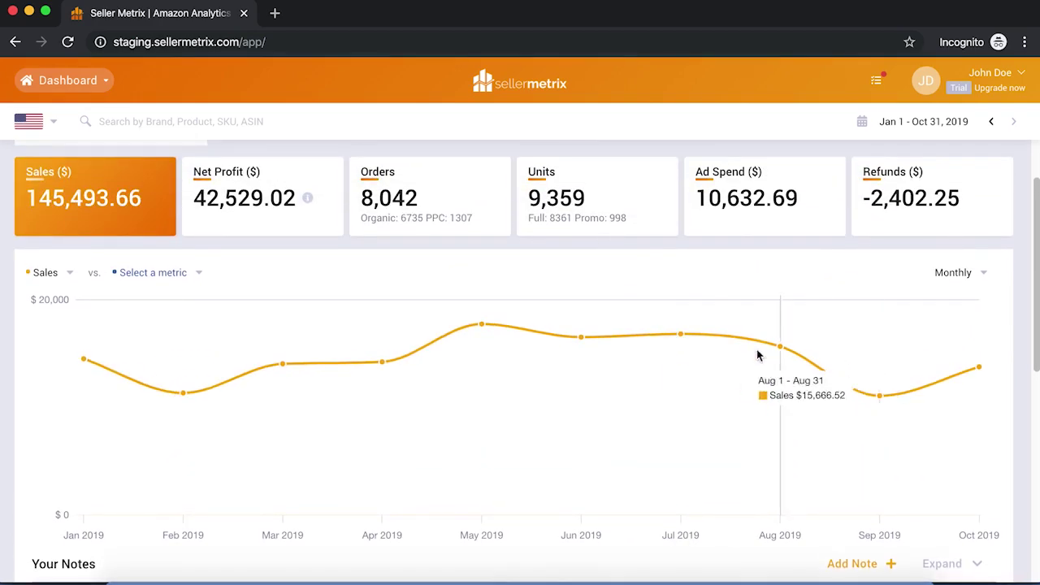
scroll(568, 260, up, 2)
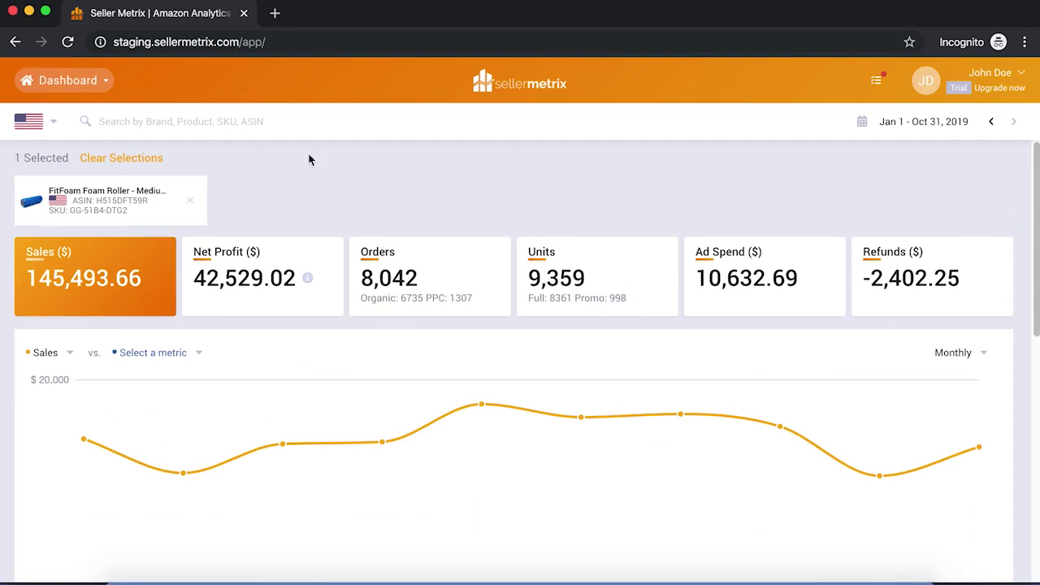
click(141, 159)
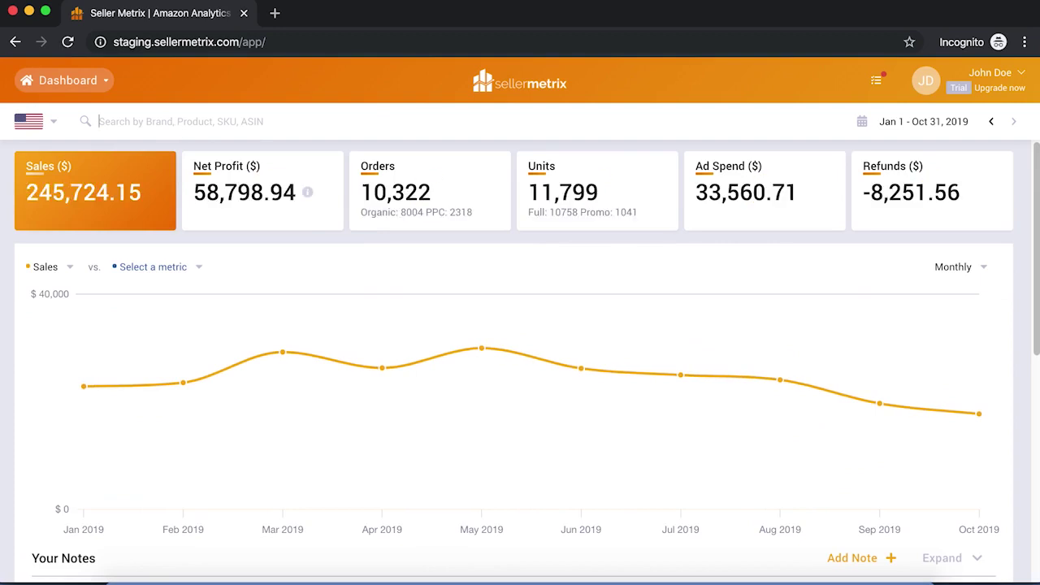
text(head)
click(139, 204)
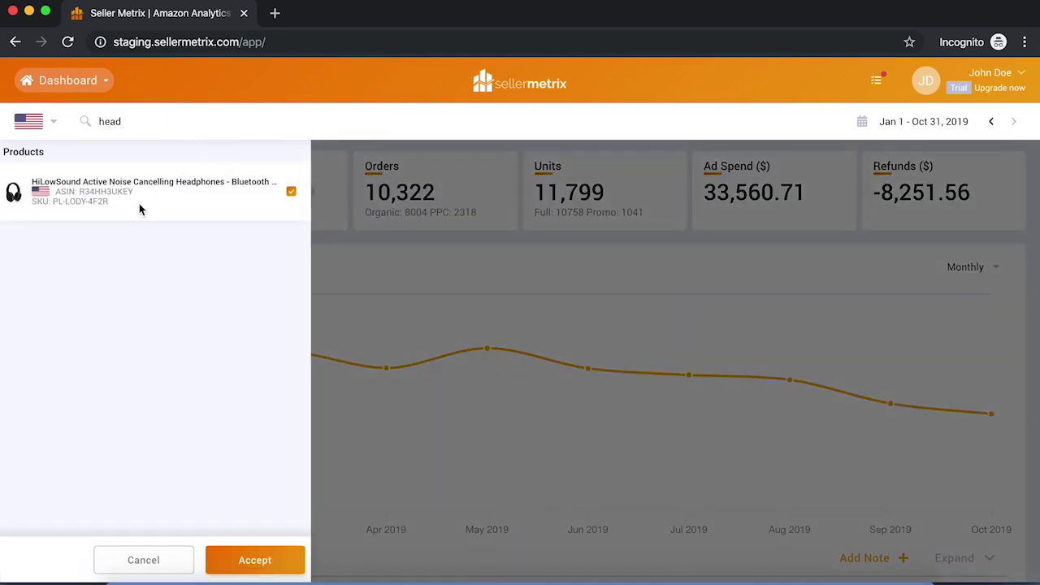
click(242, 559)
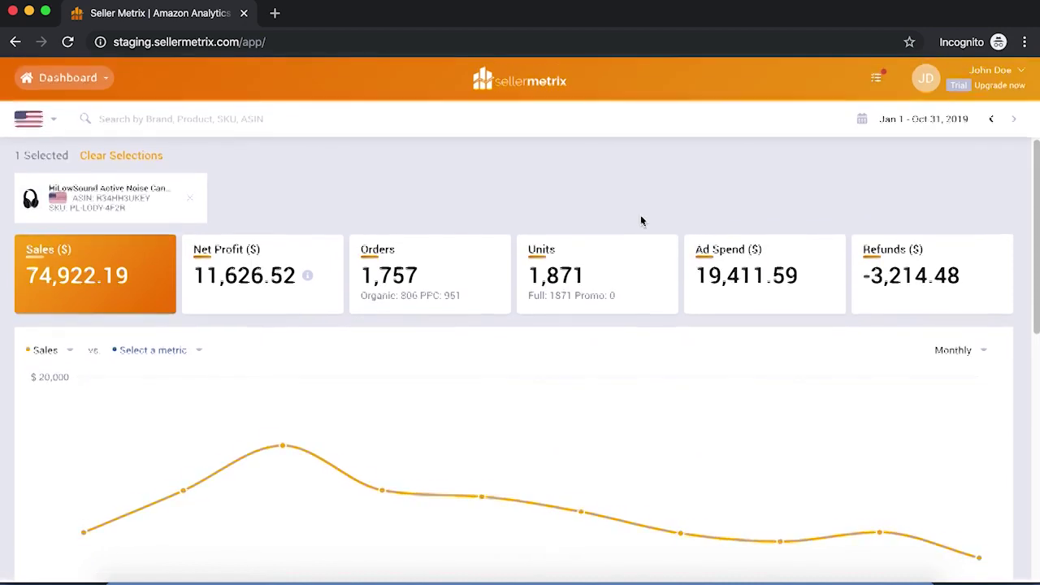
Step: Inspect the headphones' monthly sales on the chart, checking the March and April data points
scroll(579, 276, down, 3)
scroll(579, 276, up, 3)
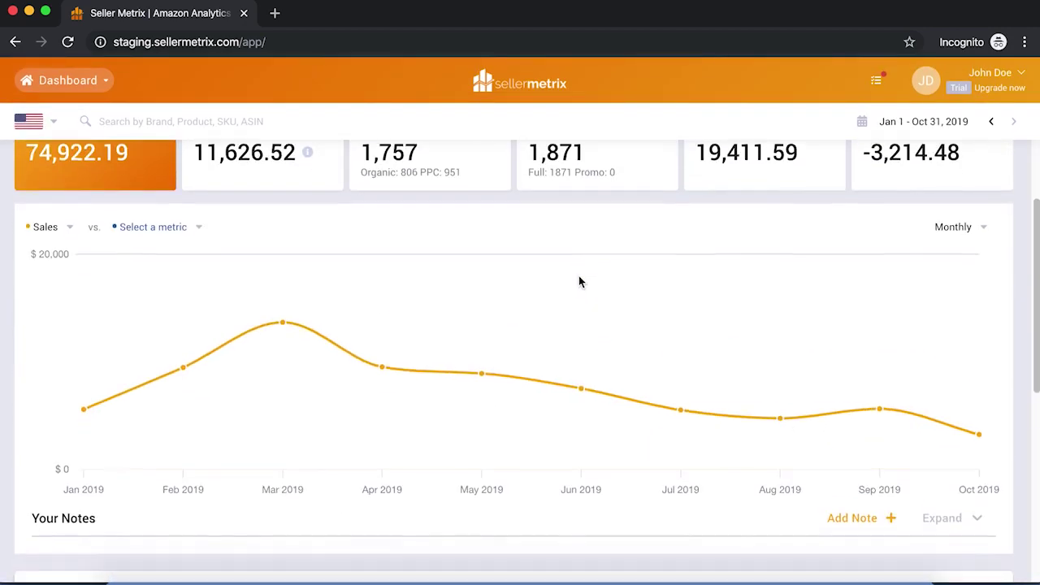
mouse_move(291, 320)
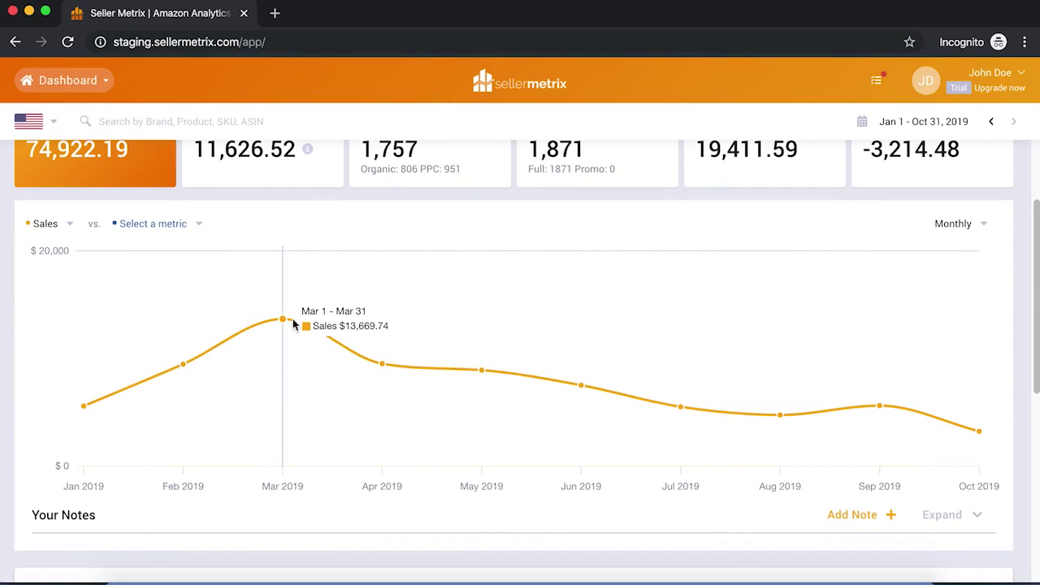
mouse_move(388, 374)
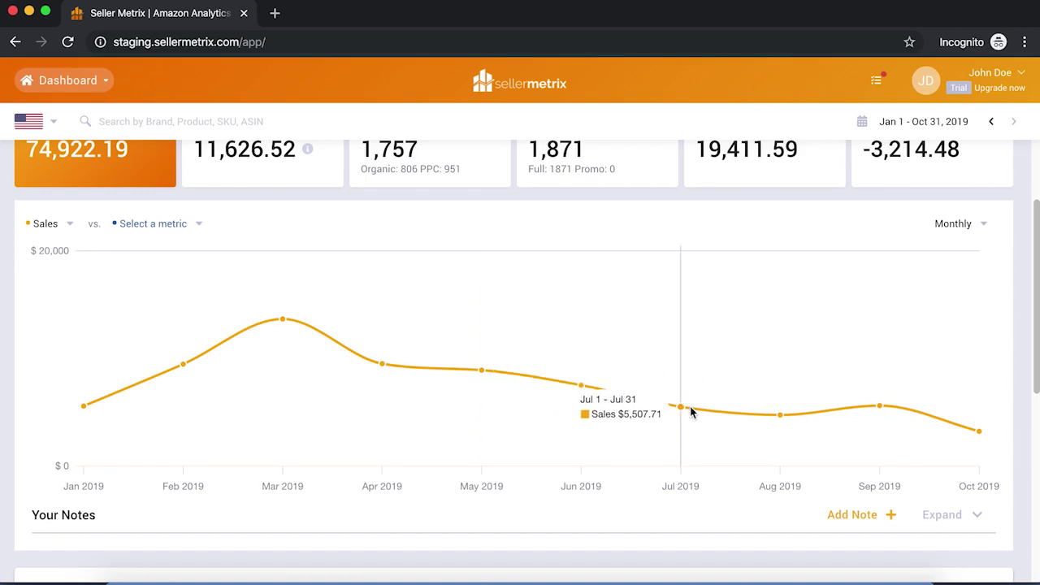
Step: Expand the headphones' notes and compare the dated price and review rating entries with the sales chart
scroll(690, 407, down, 1)
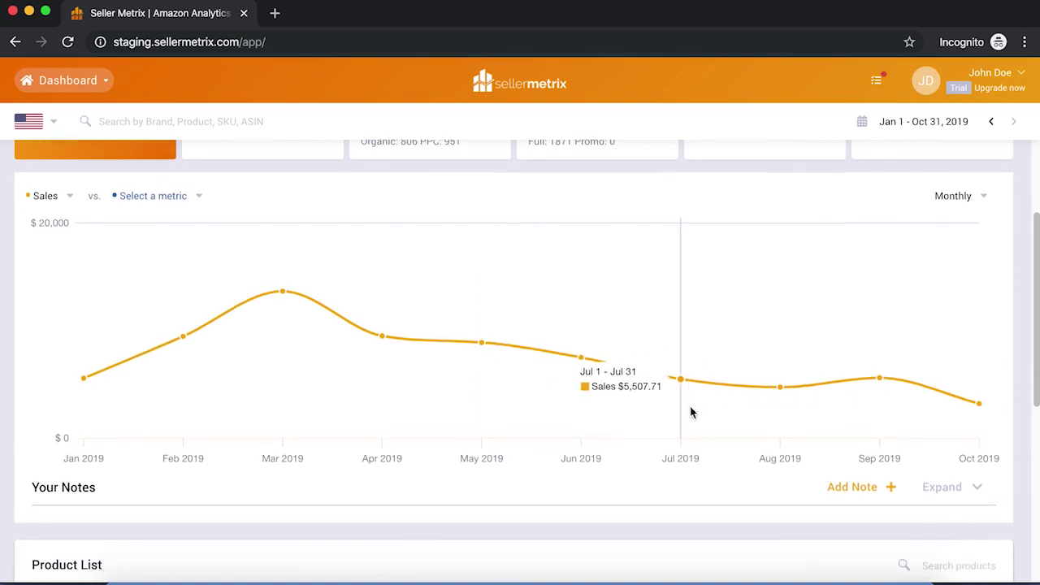
click(943, 487)
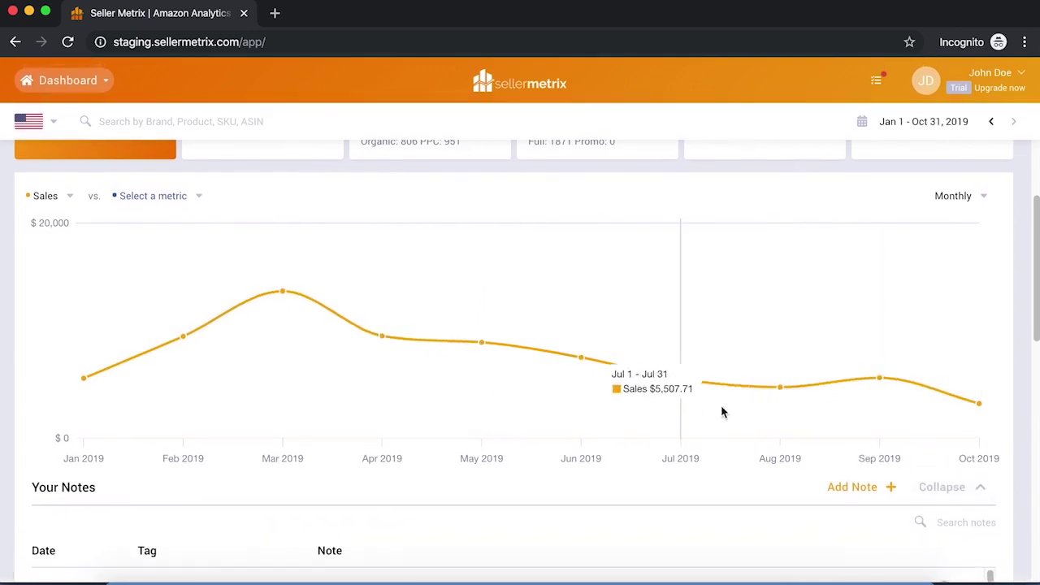
scroll(721, 412, down, 5)
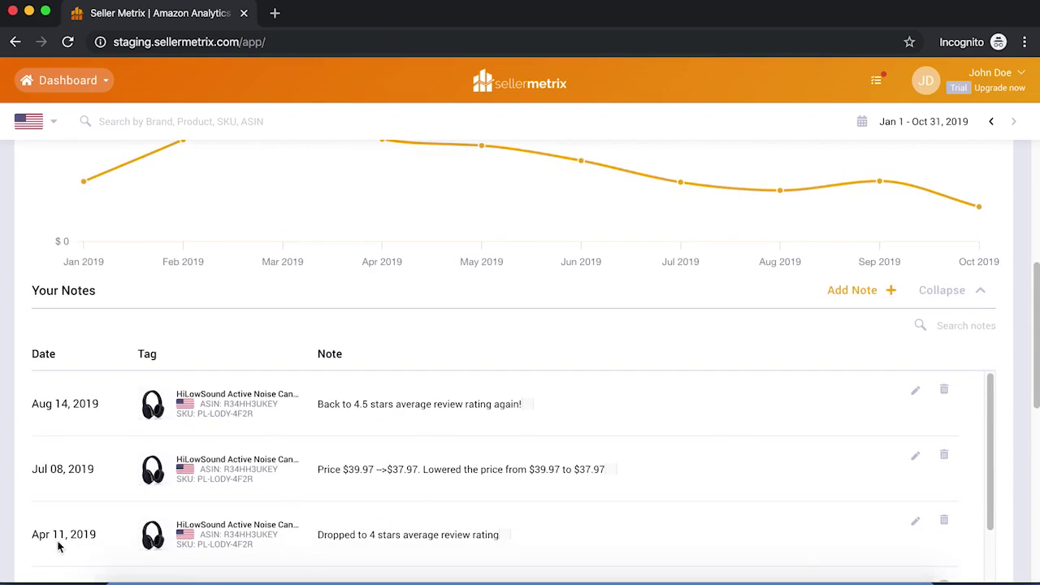
drag(479, 539, 328, 538)
click(329, 539)
scroll(462, 408, up, 1)
scroll(462, 408, down, 2)
scroll(462, 408, up, 1)
scroll(463, 408, up, 2)
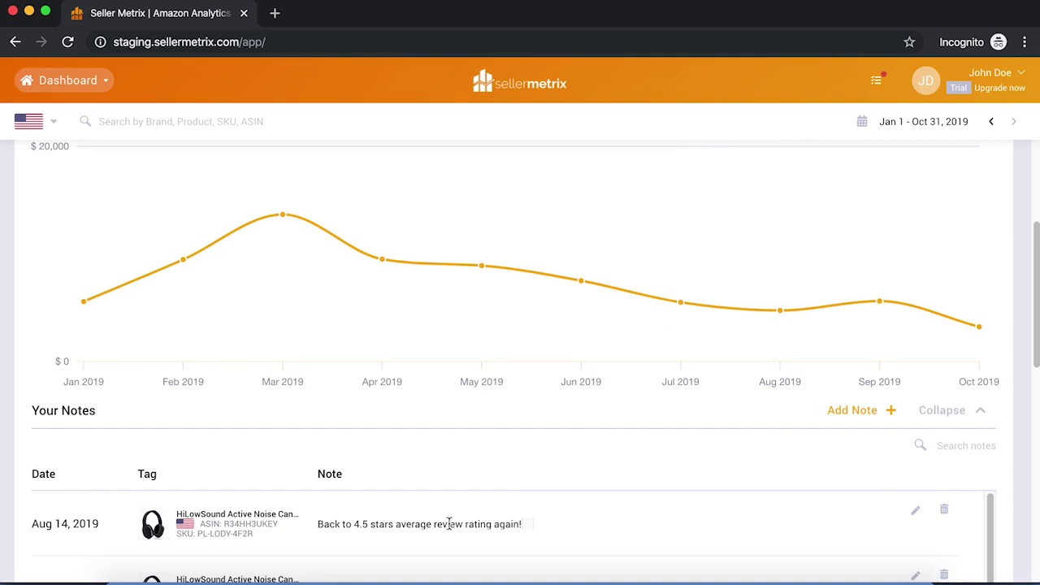
scroll(885, 325, up, 1)
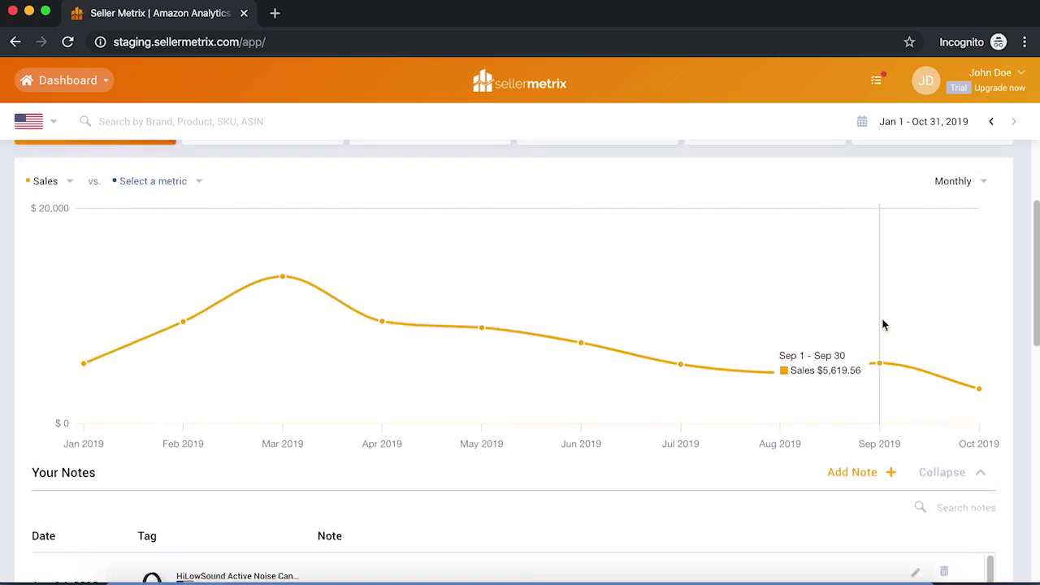
Step: Highlight the promo count on the headphones' Units card to examine it, and remove the highlight
scroll(884, 325, up, 2)
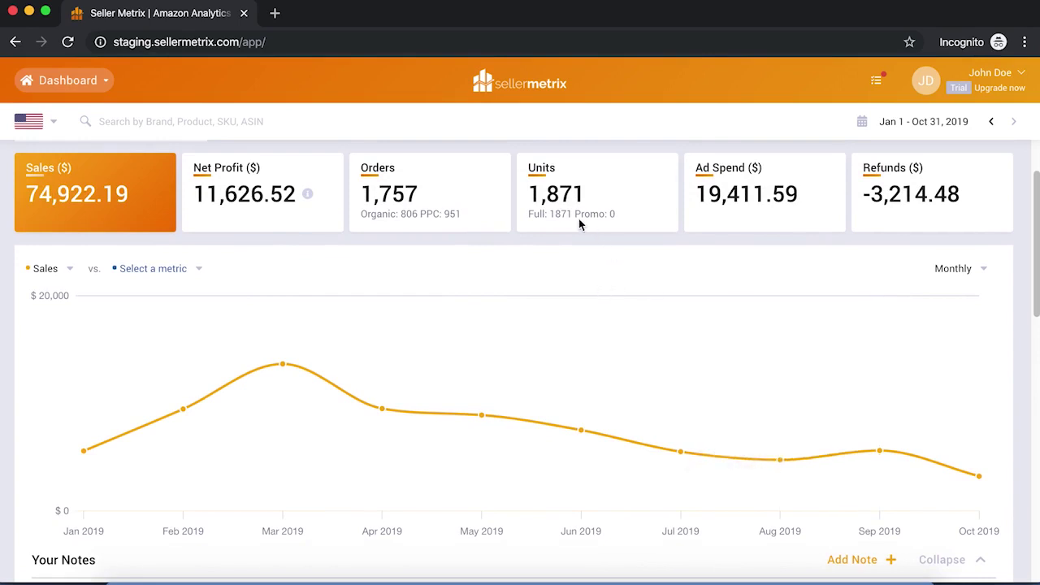
drag(576, 216, 615, 217)
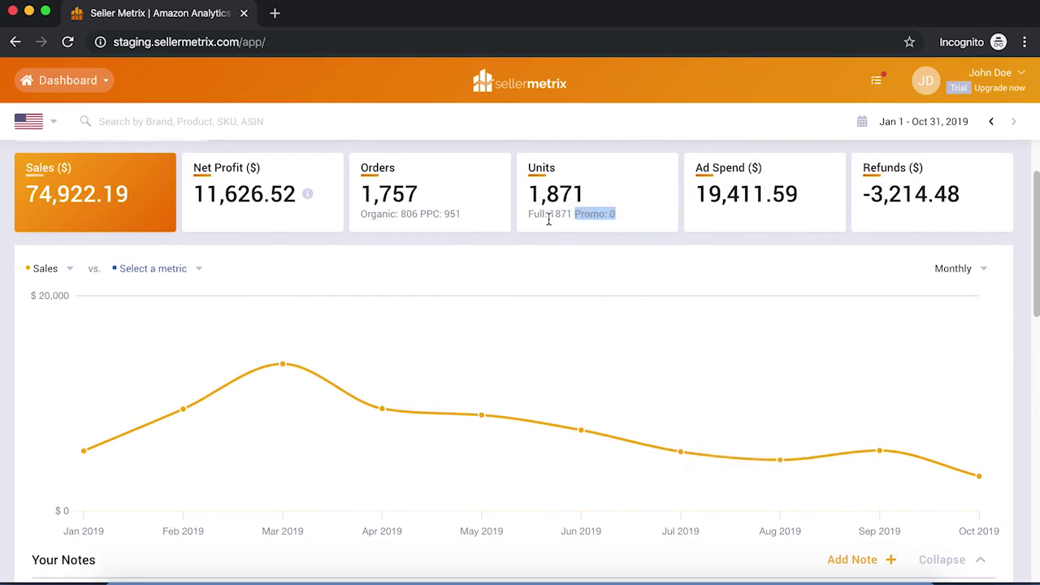
click(589, 207)
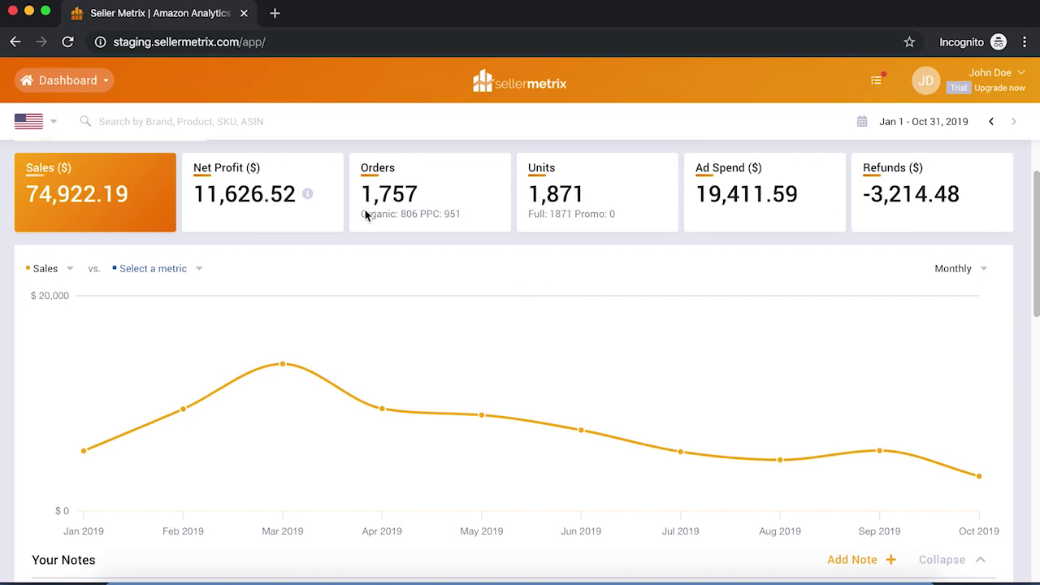
Step: Clear the headphones filter and change the dashboard's date range to October 2019
click(197, 205)
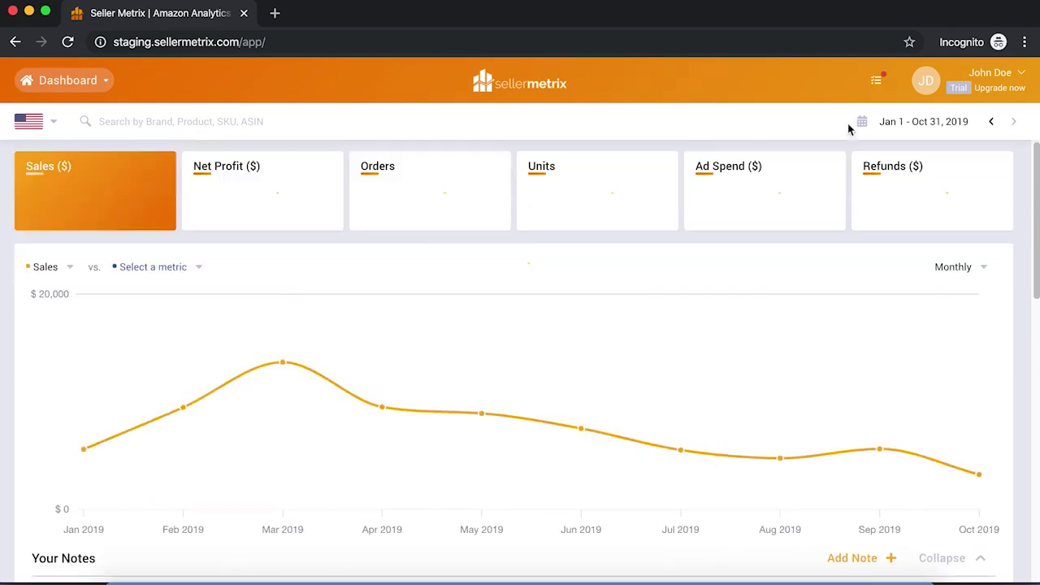
click(919, 121)
click(951, 292)
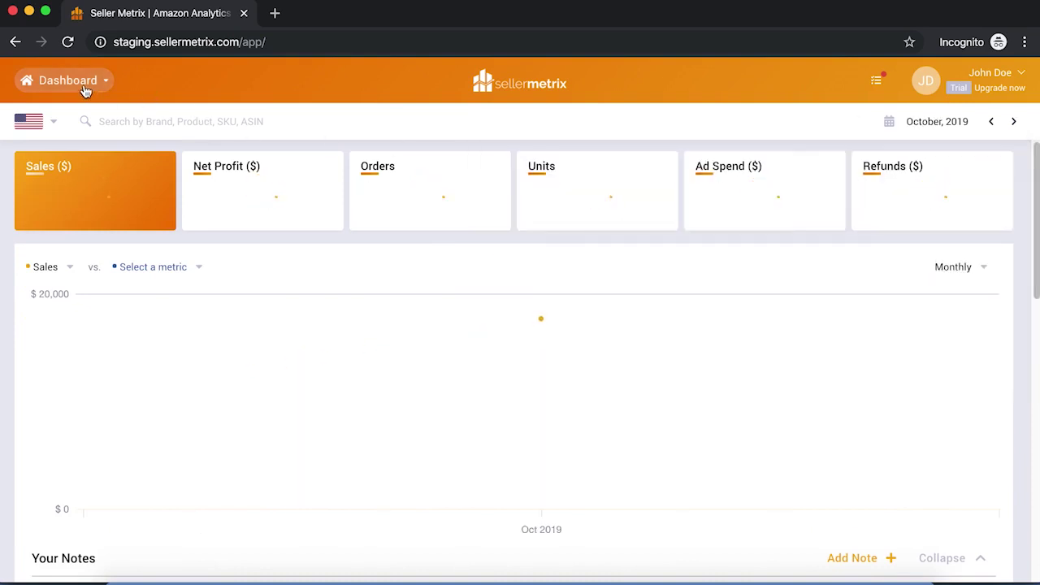
Step: Open the Products page and bring the cost of goods, shipping, FBA fees and commission columns into view
click(85, 87)
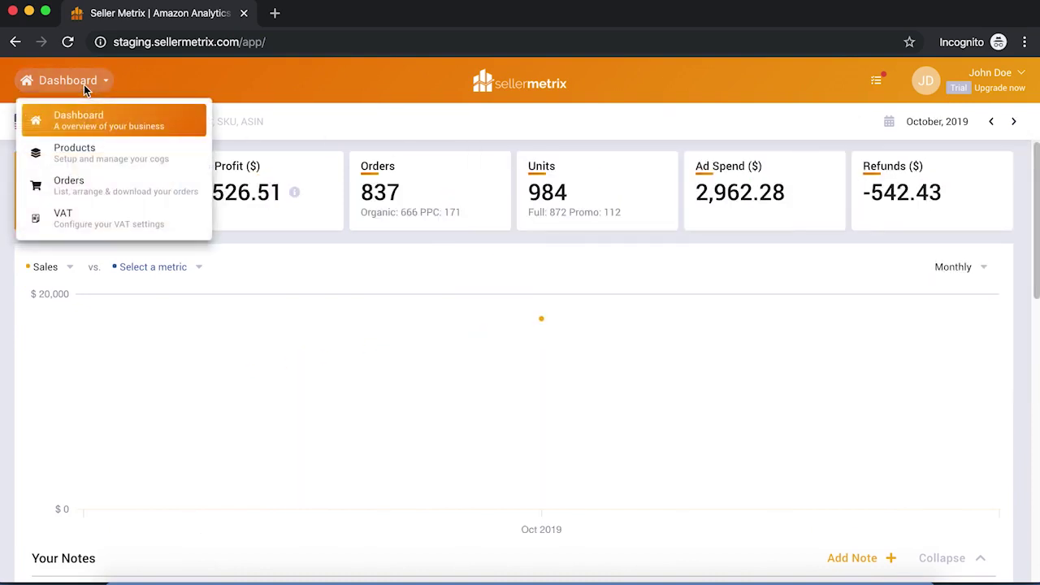
click(92, 153)
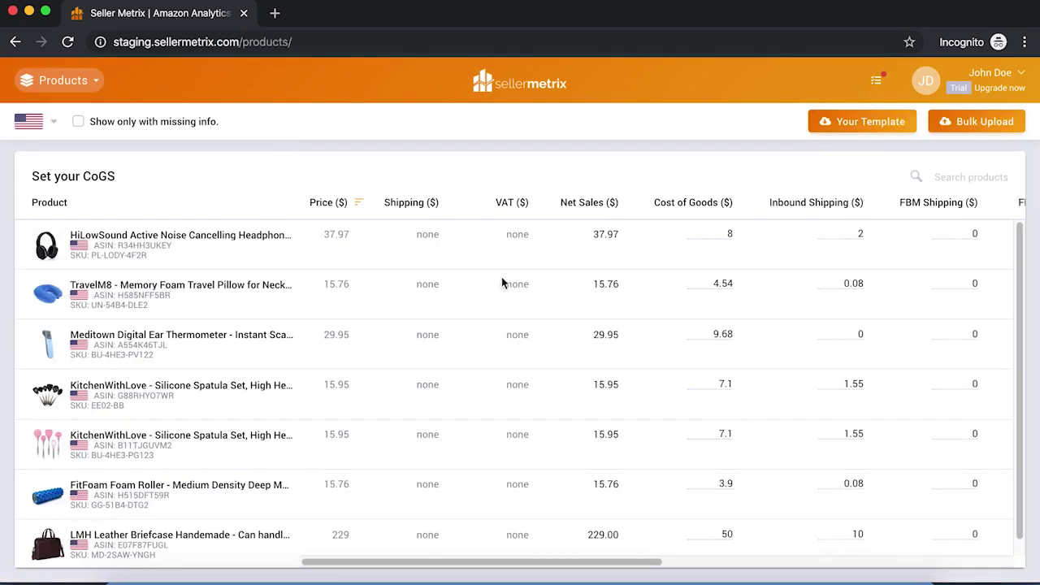
scroll(503, 283, right, 3)
scroll(503, 283, right, 2)
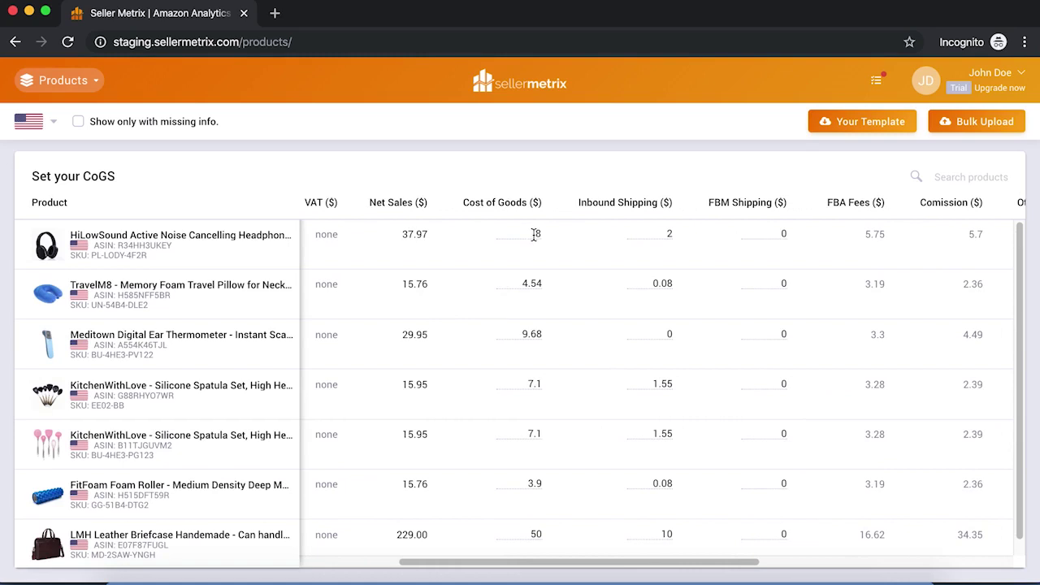
Step: Open the headphones' cost of goods and shipping values for editing, and cancel without changing them
click(535, 235)
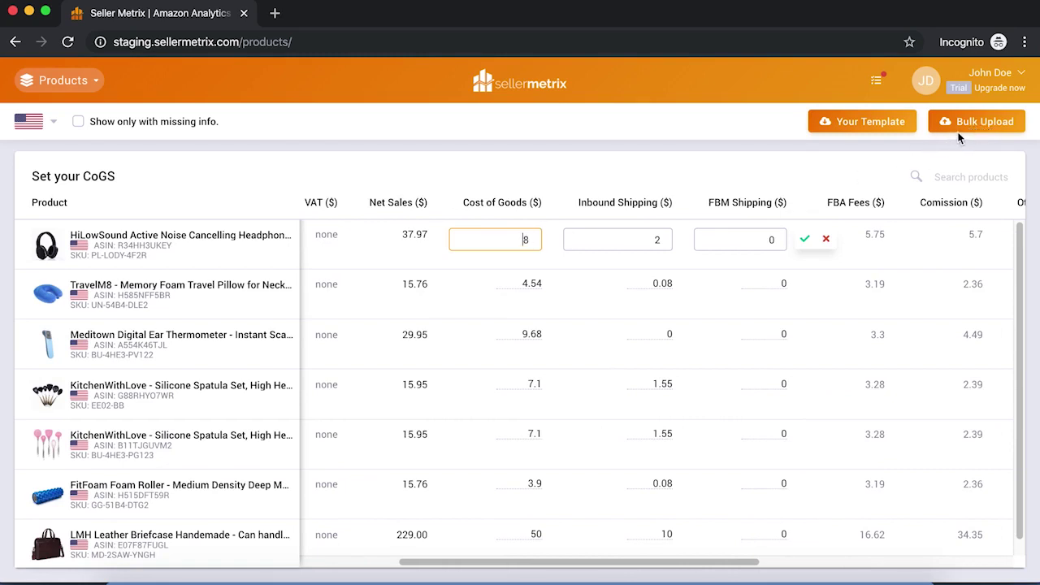
click(825, 239)
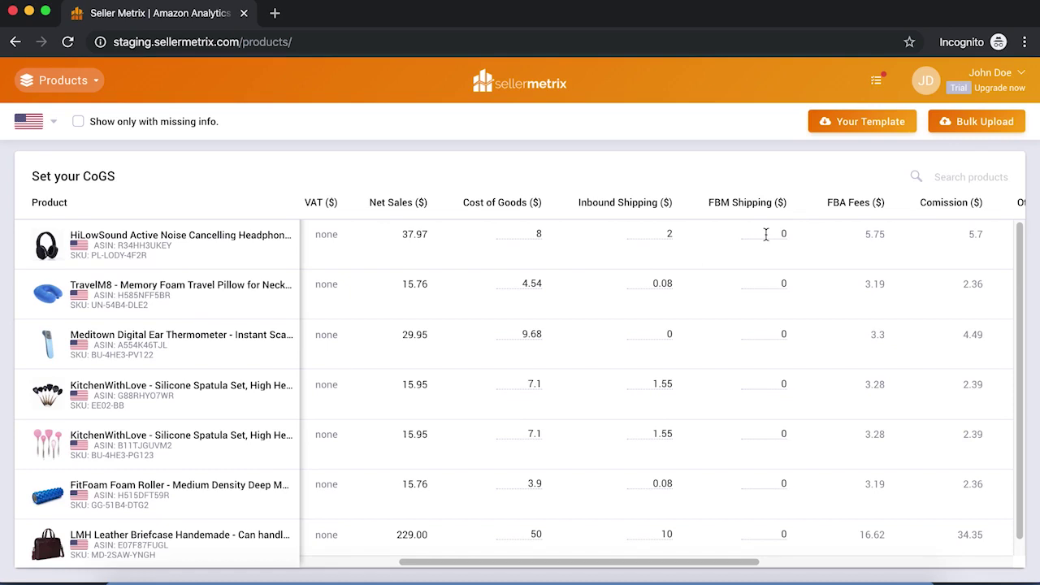
Step: Sort the Products cost table by margin, first in descending and finally in ascending order
scroll(840, 260, right, 5)
scroll(842, 260, right, 5)
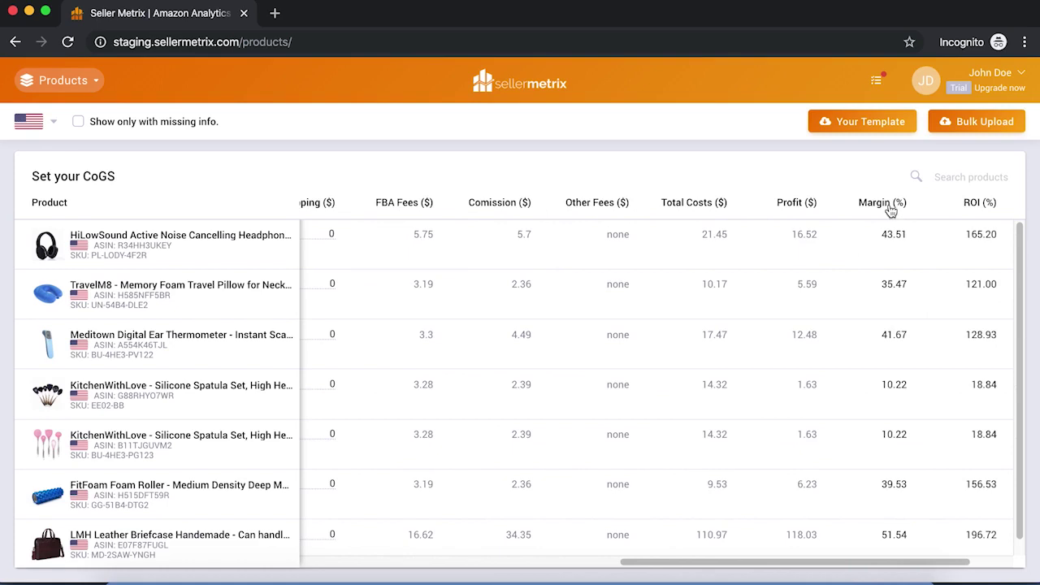
click(892, 209)
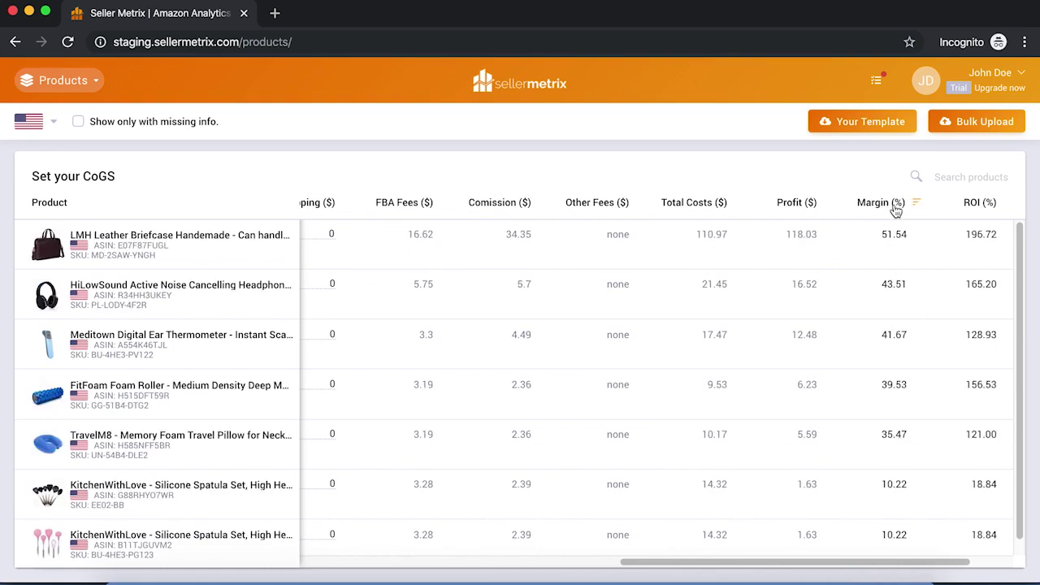
click(894, 210)
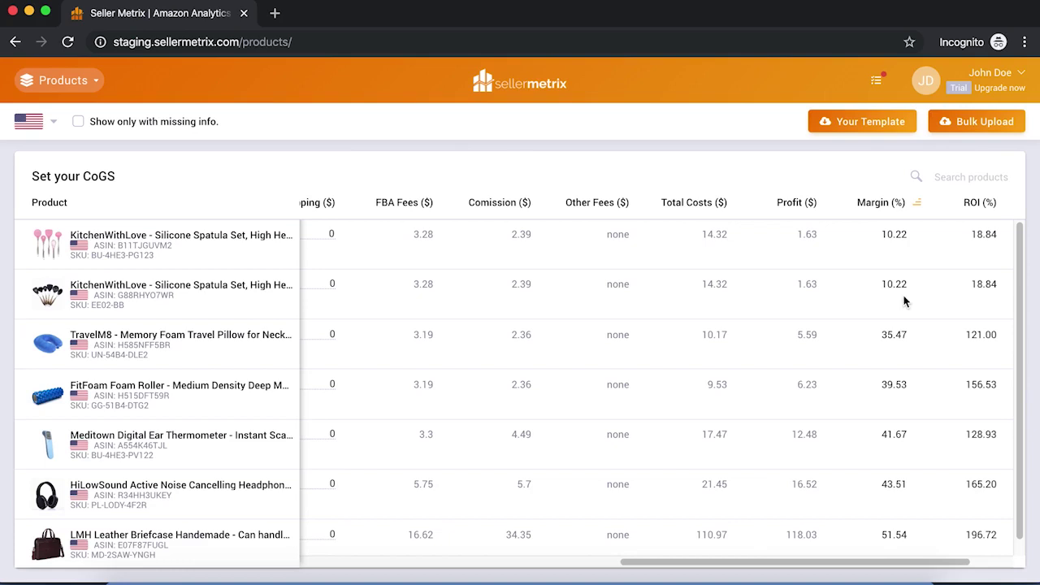
scroll(776, 306, left, 5)
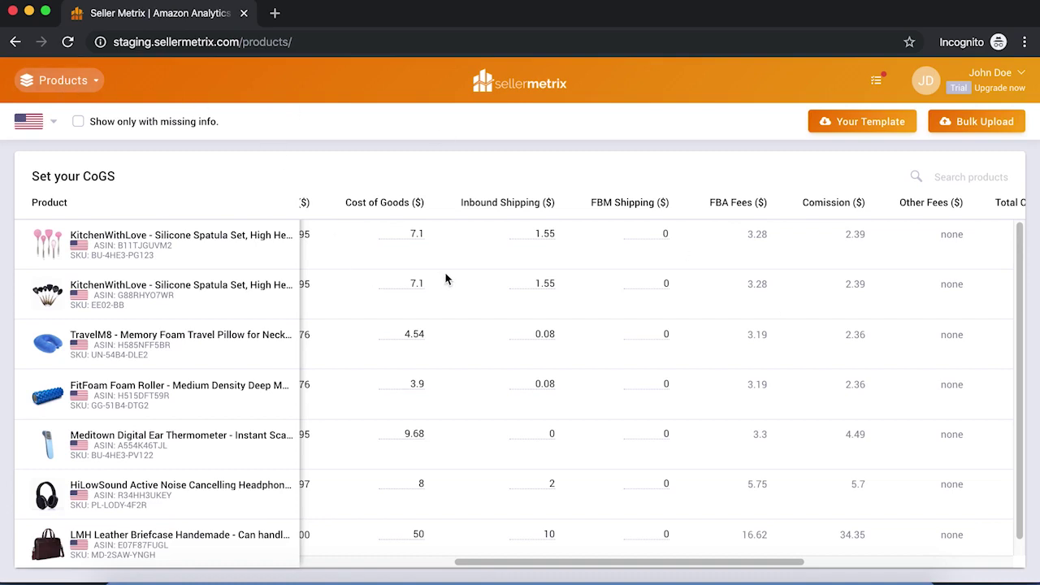
Step: Open the Orders page and sort the October 2019 orders by quantity, largest first
click(62, 79)
click(101, 181)
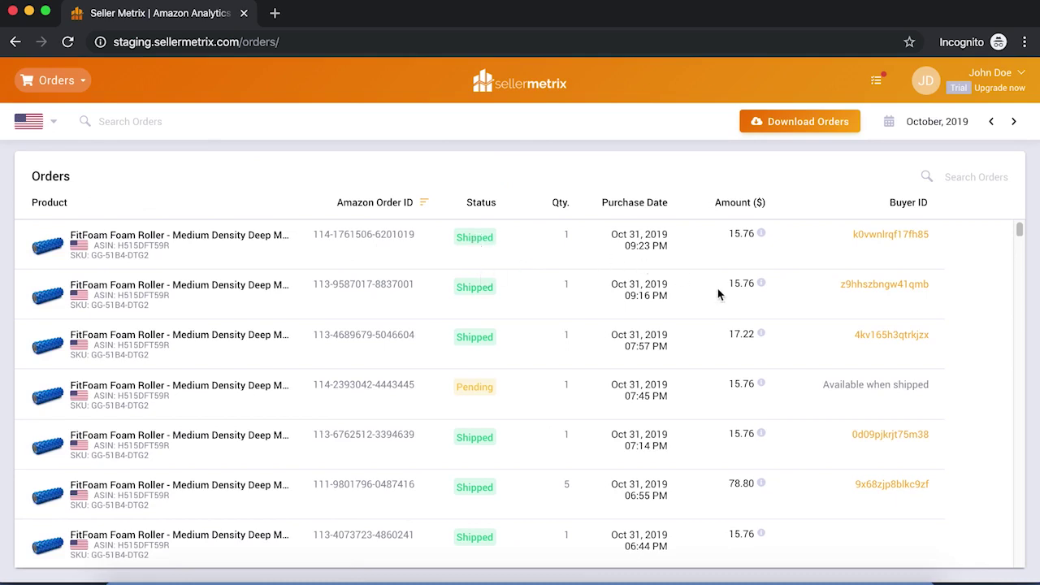
mouse_move(764, 287)
click(561, 203)
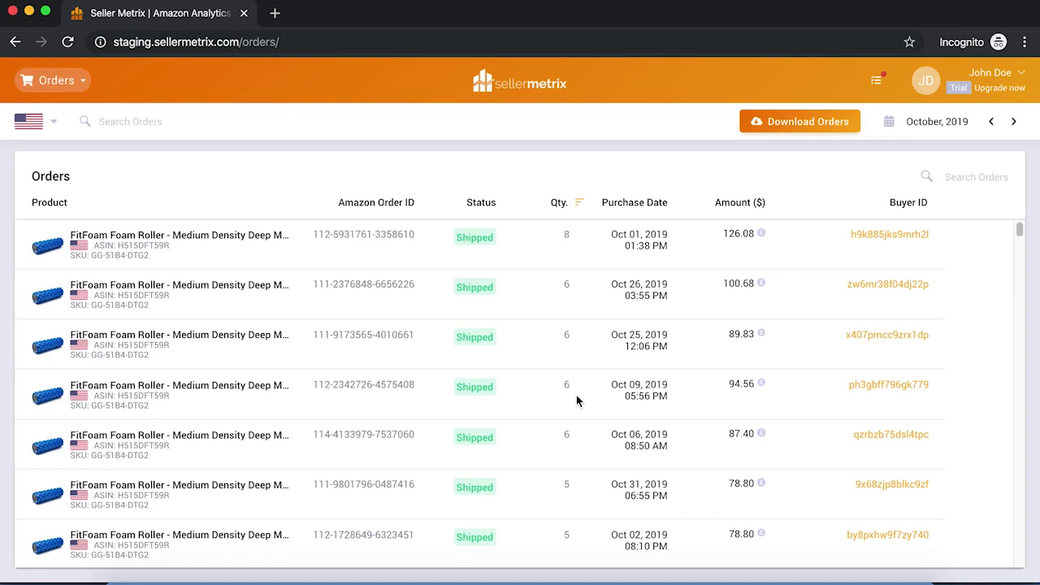
Step: Open the VAT page to view the VAT rate set for each European marketplace
click(65, 84)
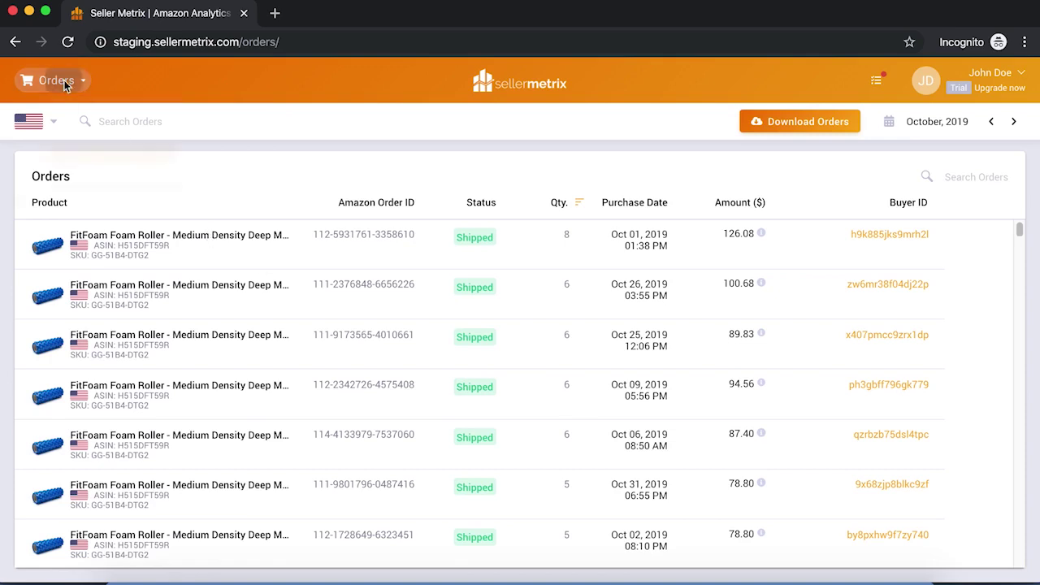
click(89, 224)
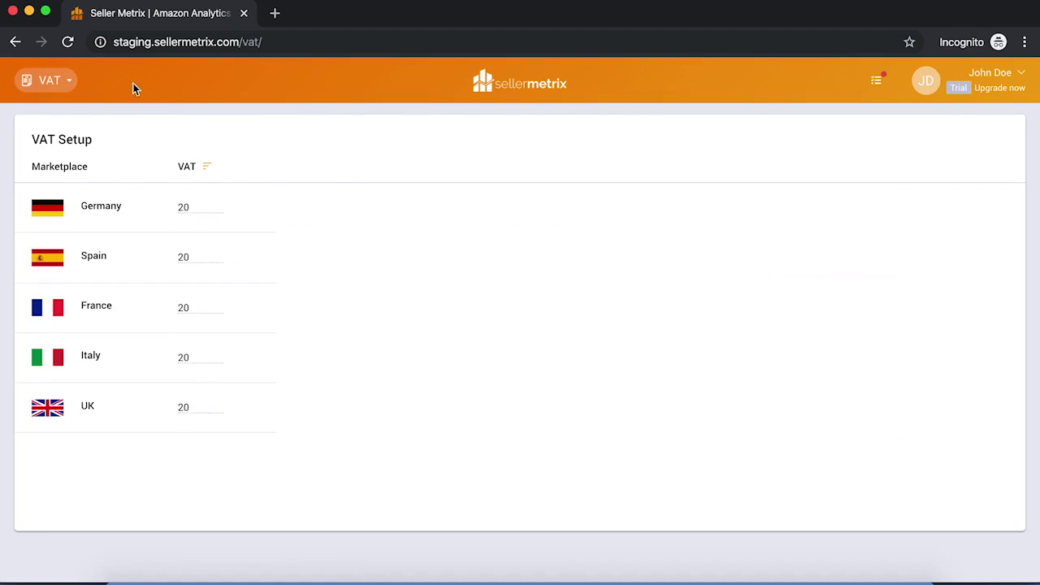
Step: Return to the dashboard and examine the Product List columns from sales and orders through to inventory and sessions
click(58, 80)
click(98, 114)
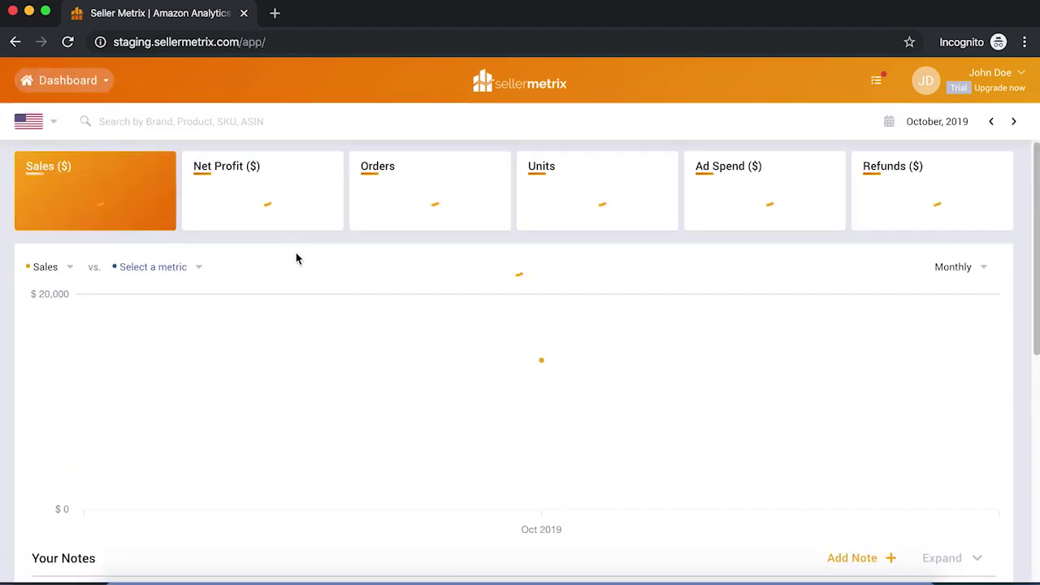
scroll(420, 268, down, 4)
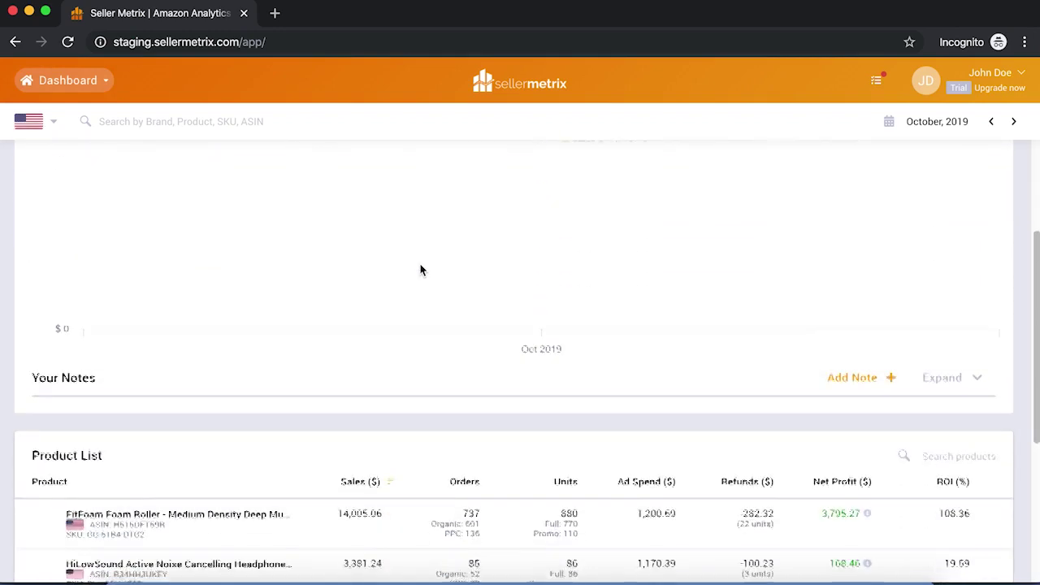
mouse_move(439, 301)
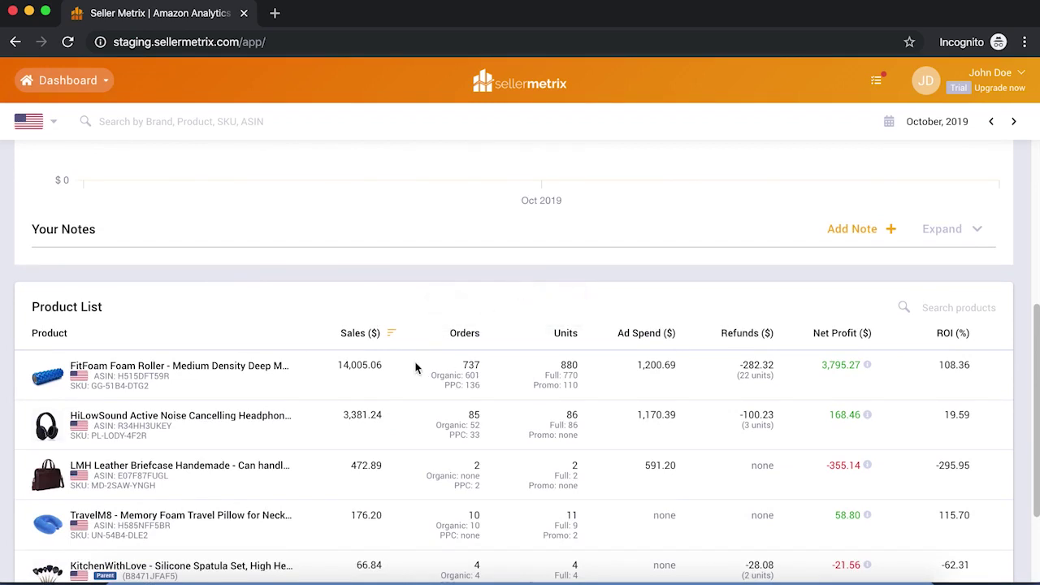
scroll(476, 383, right, 2)
scroll(473, 383, left, 2)
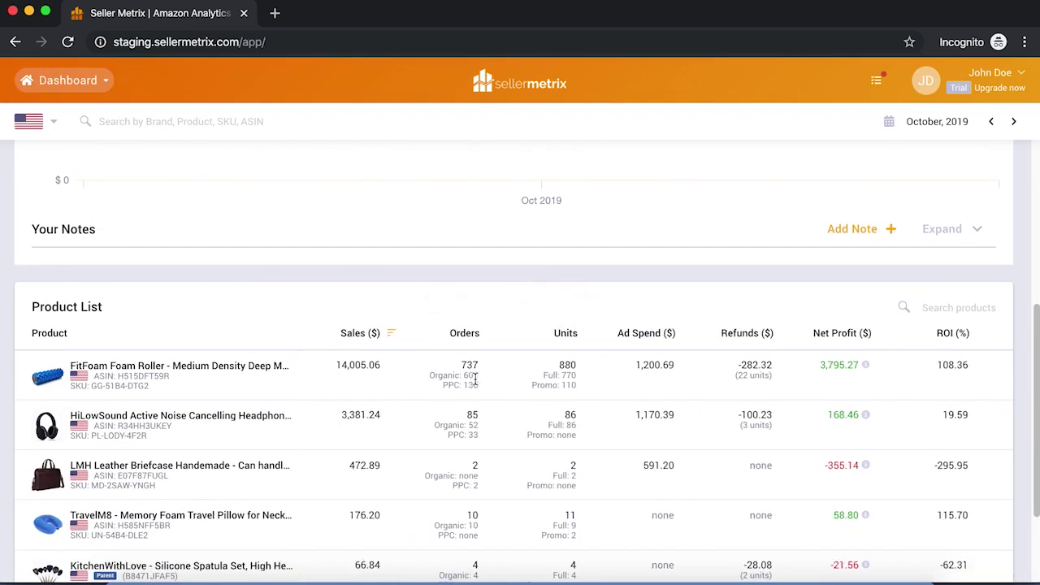
scroll(473, 383, right, 3)
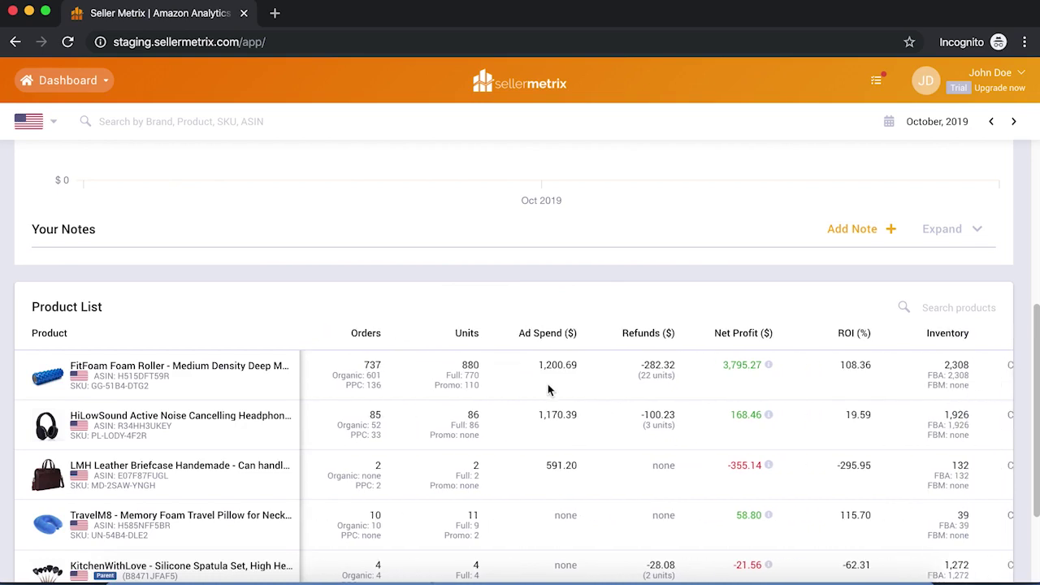
scroll(548, 389, right, 2)
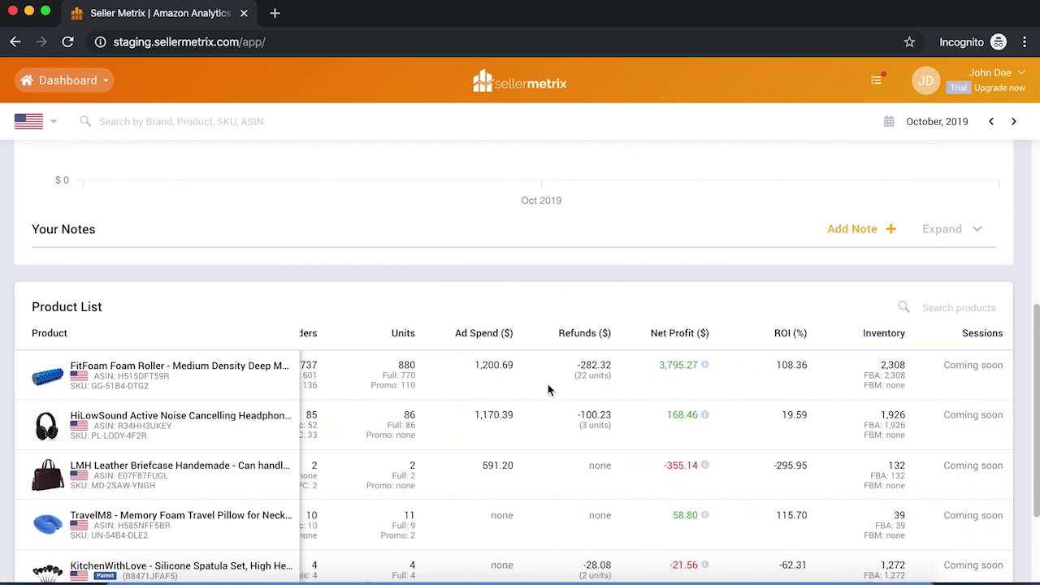
scroll(548, 386, left, 2)
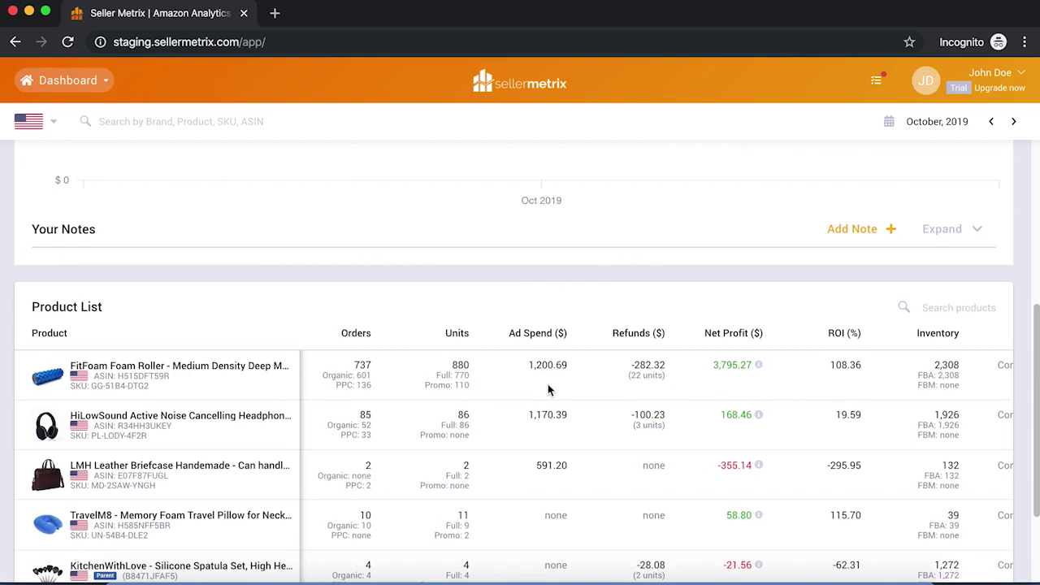